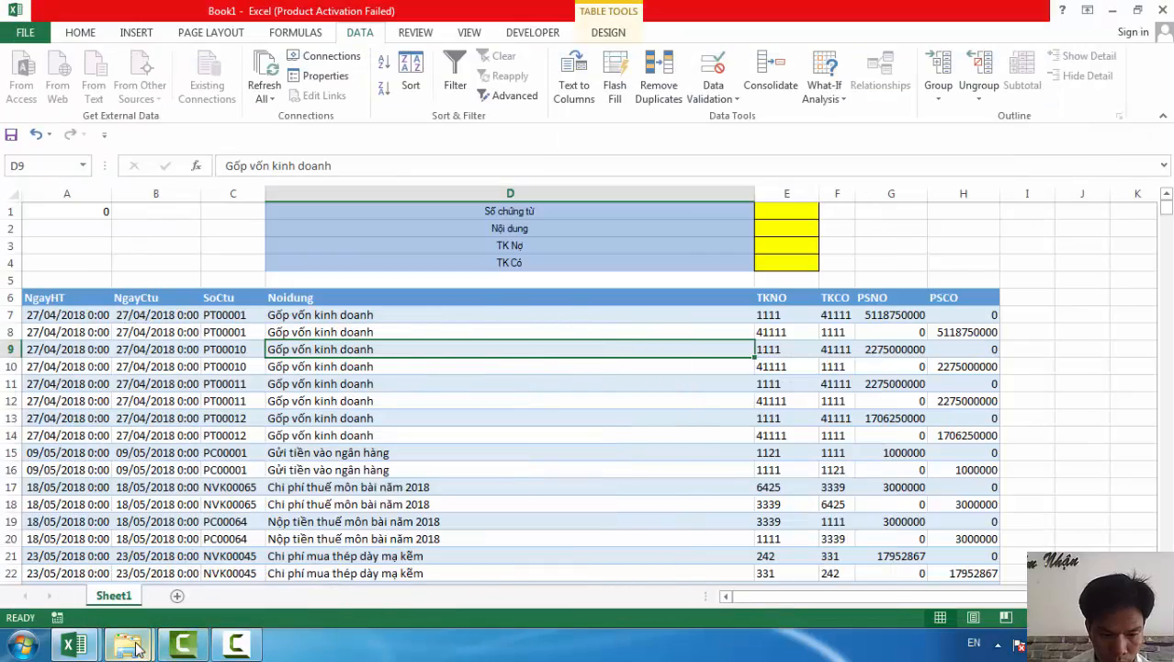
Switch to the SO_NHAT_KY_CHUNG.xls workbook and display the general journal at full window size
{"action": "mouse_move", "coordinate": [127, 650]}
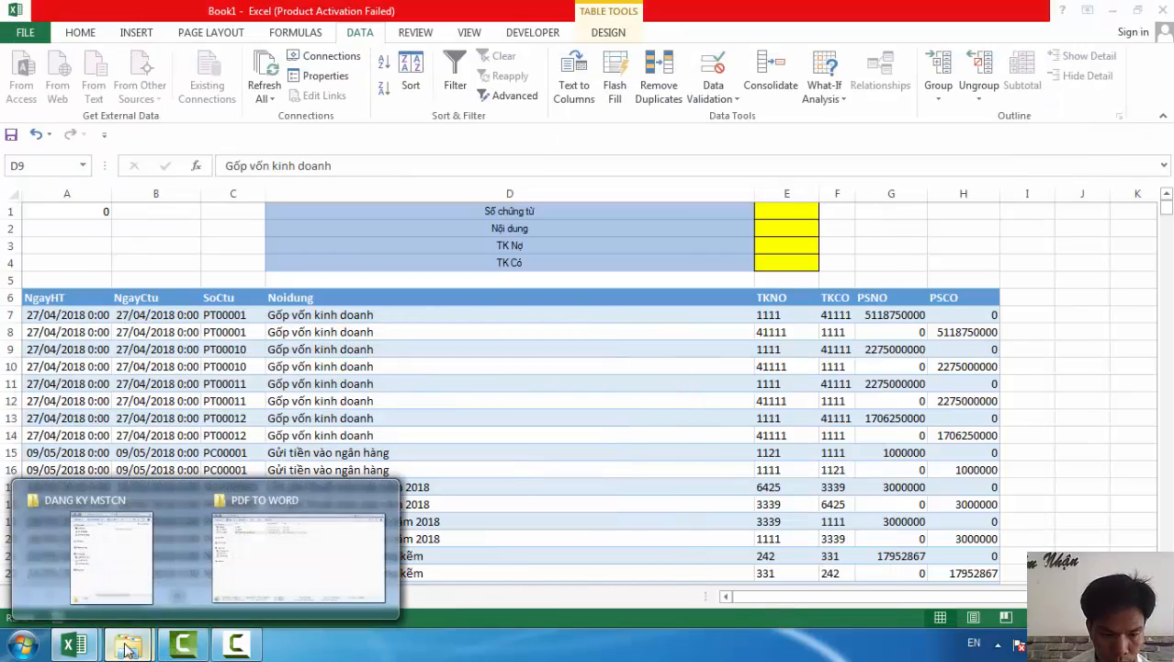
{"action": "mouse_move", "coordinate": [74, 645]}
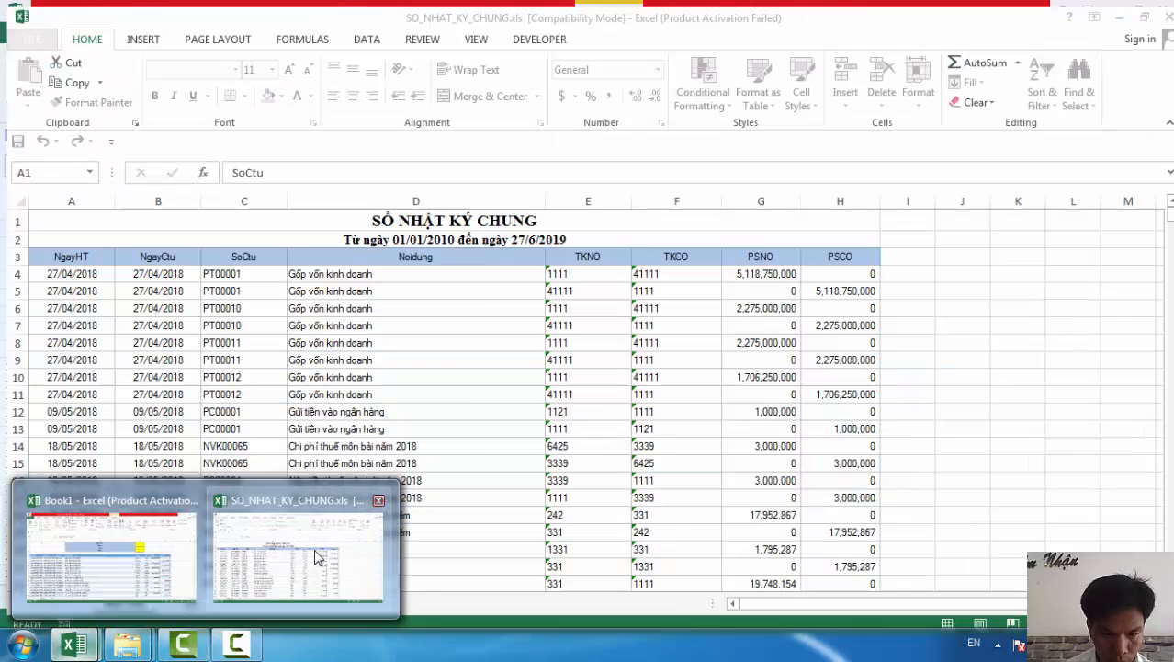
{"action": "left_click", "coordinate": [315, 556]}
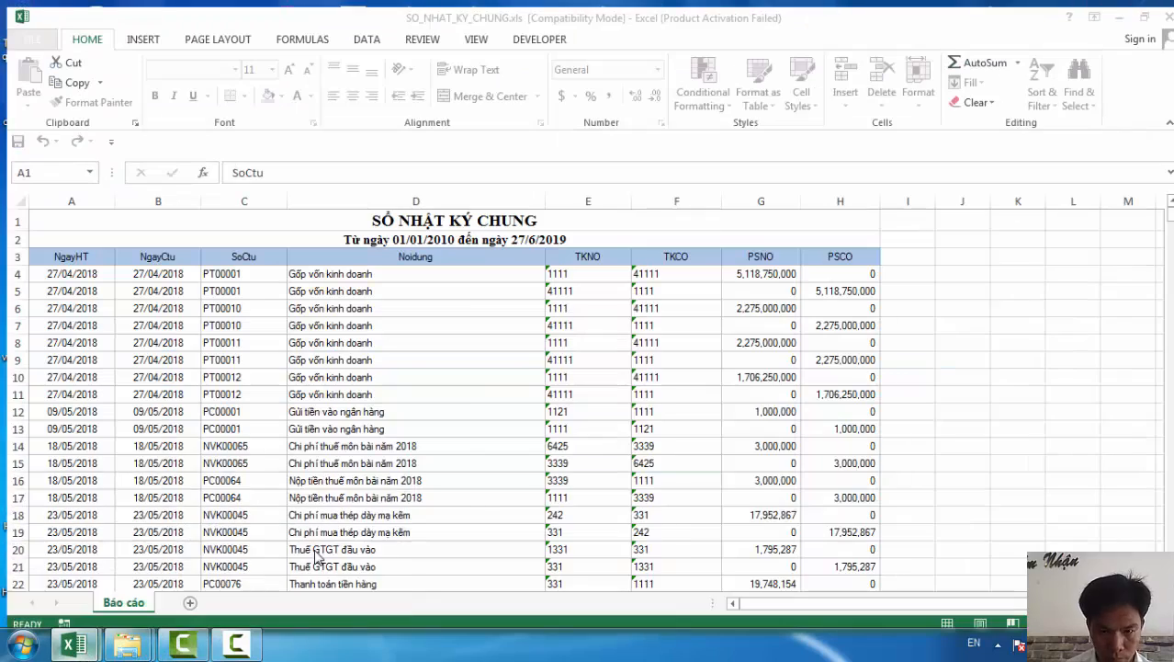
{"action": "left_click", "coordinate": [575, 318]}
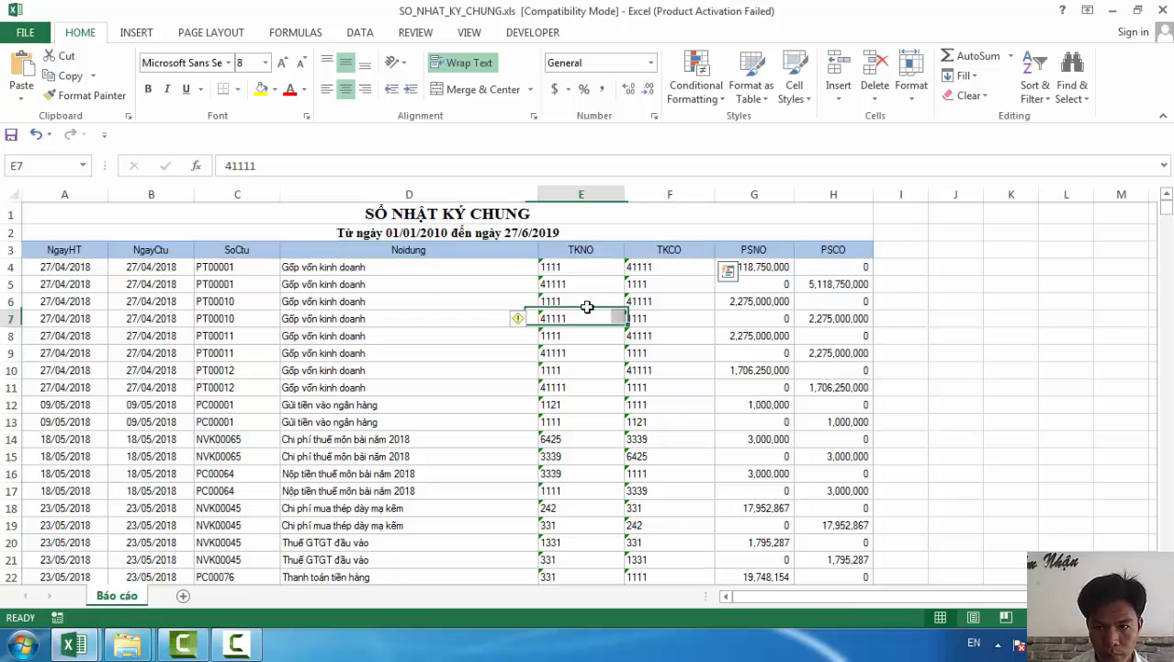
{"action": "left_click", "coordinate": [1138, 9]}
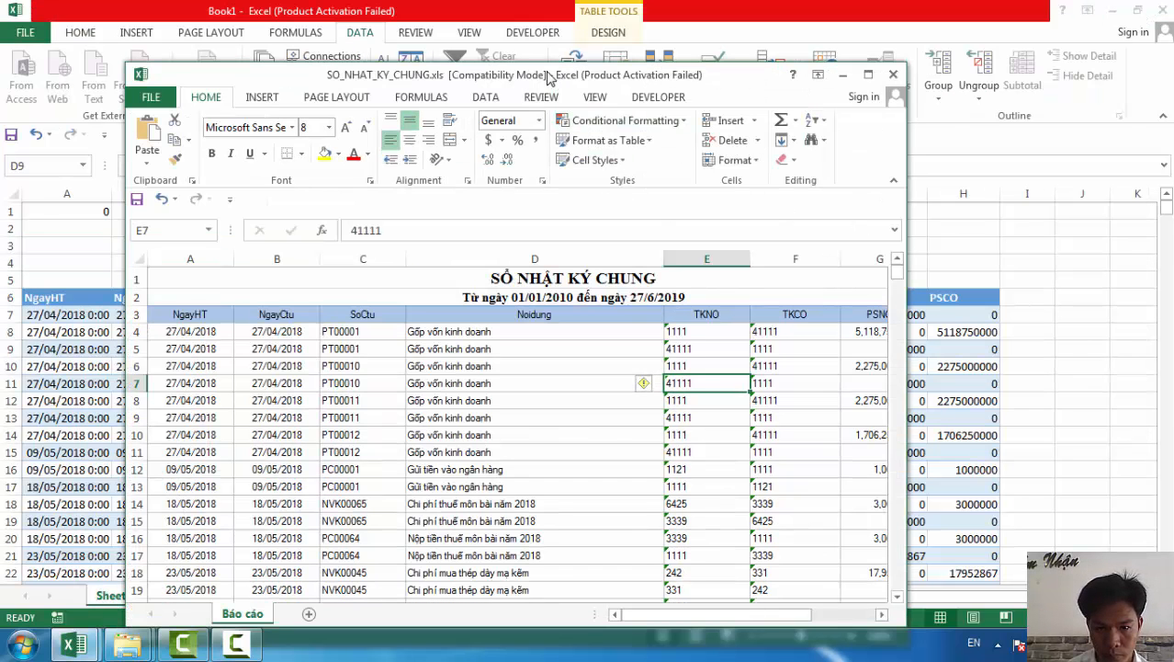
{"action": "double_click", "coordinate": [723, 77]}
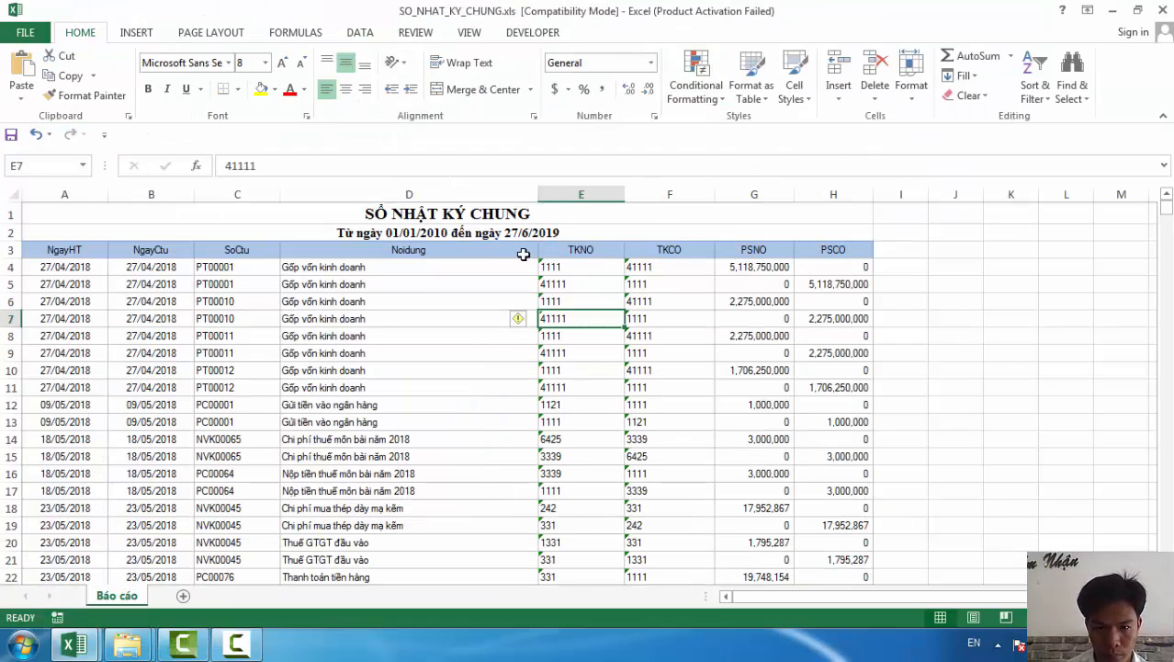
Examine the end of the journal in SO_NHAT_KY_CHUNG.xls to find its last record row
{"action": "left_click", "coordinate": [409, 307]}
{"action": "key", "text": "ctrl+shift+Down"}
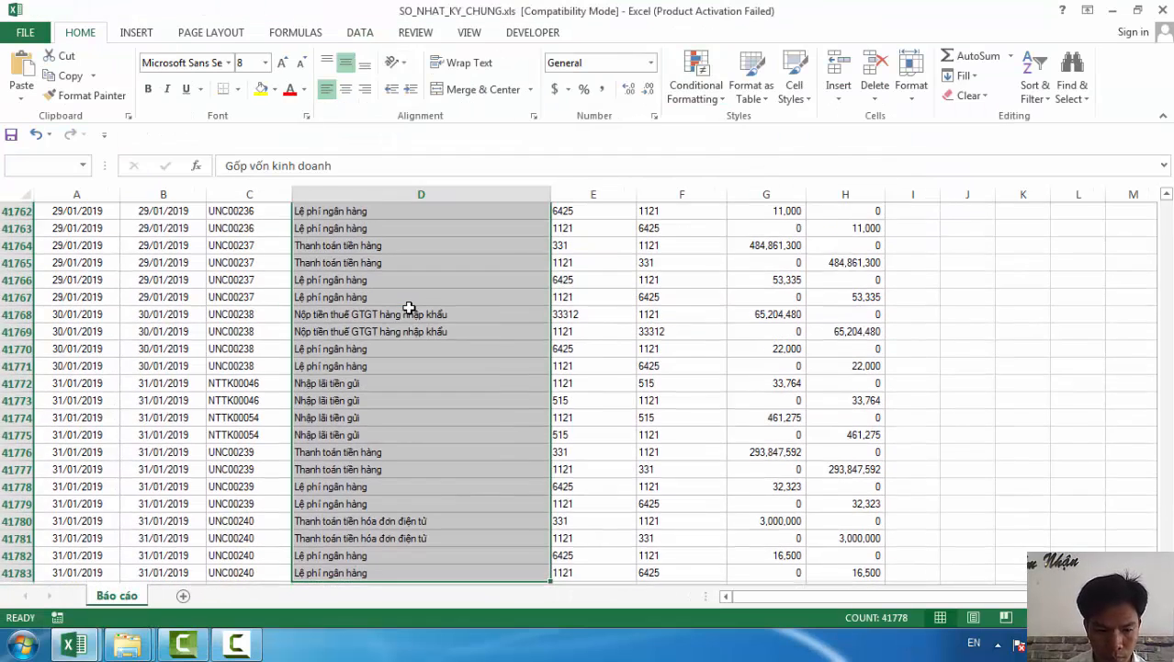
{"action": "left_click", "coordinate": [17, 572]}
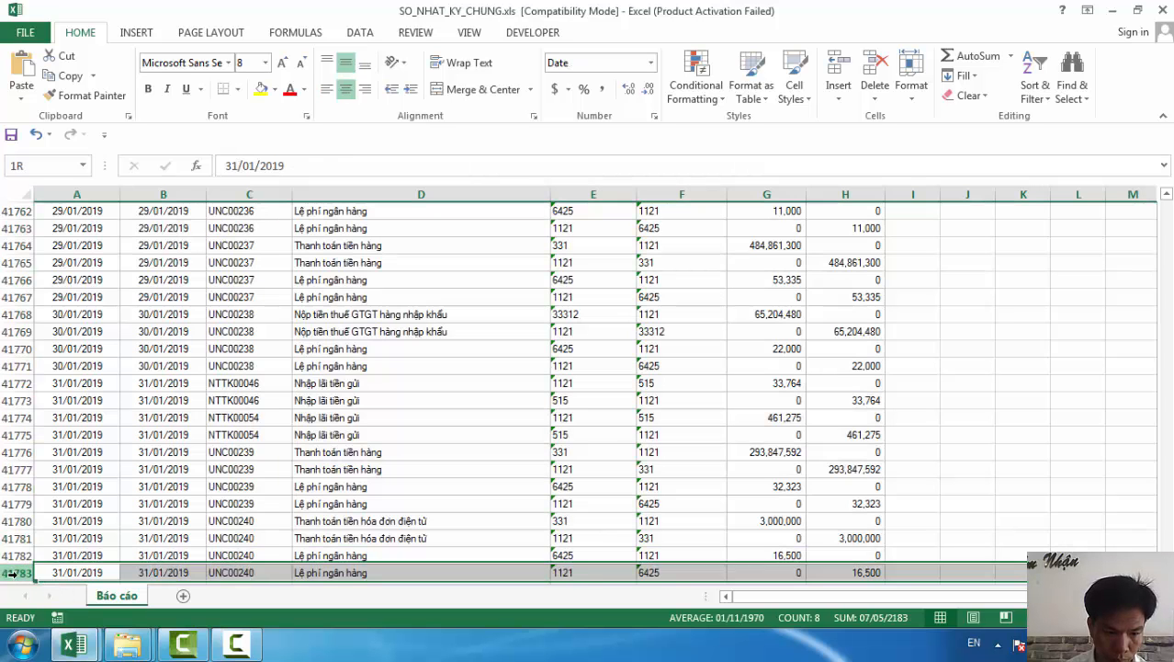
{"action": "key", "text": "Down"}
{"action": "key", "text": "Down"}
{"action": "key", "text": "Down"}
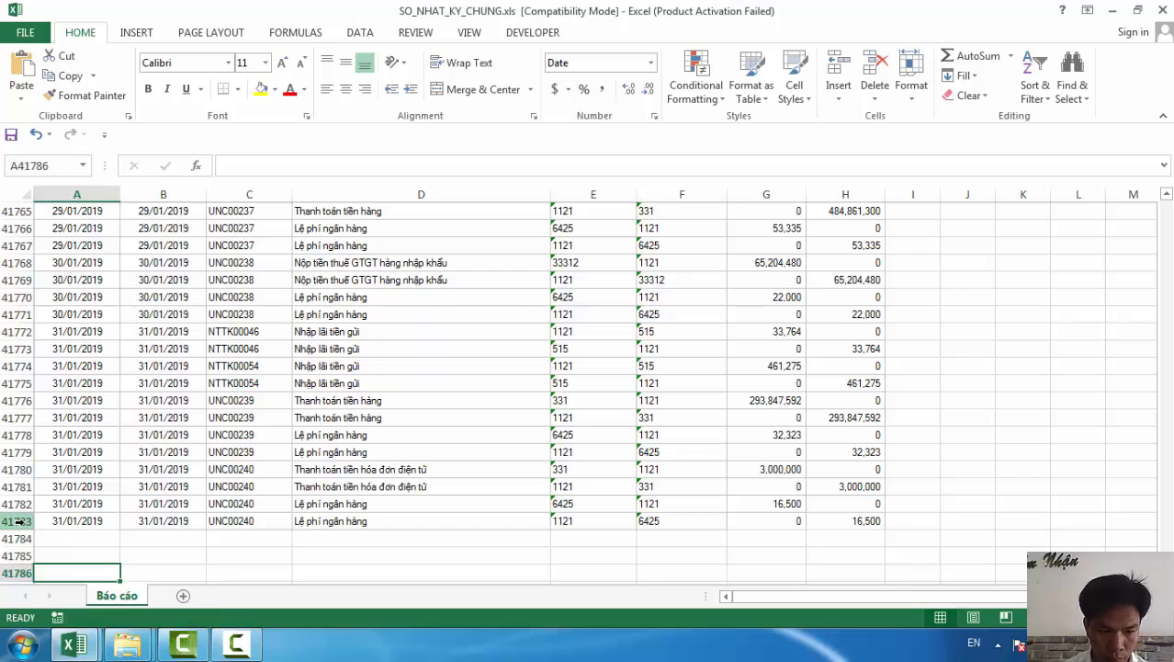
{"action": "left_click", "coordinate": [17, 521]}
Switch to Book1 and check the last record of its table across all columns up to PSCO
{"action": "key", "text": "ctrl+Tab"}
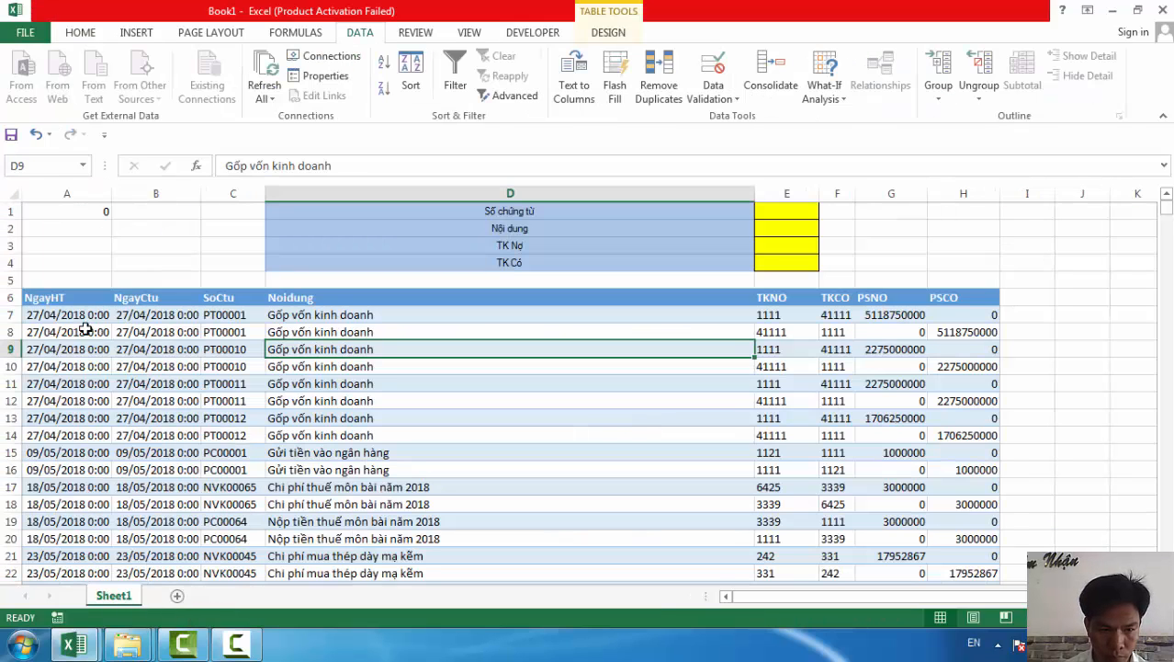
{"action": "left_click", "coordinate": [58, 317]}
{"action": "key", "text": "ctrl+shift+Down"}
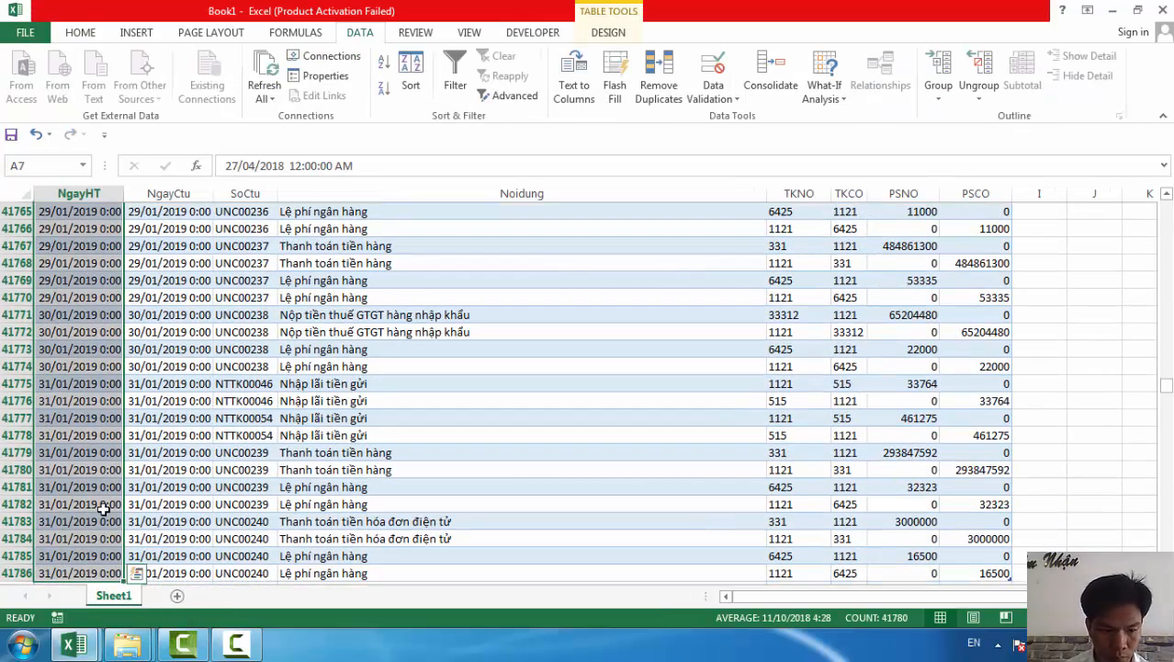
{"action": "left_click", "coordinate": [74, 572]}
{"action": "key", "text": "Right"}
{"action": "key", "text": "Right"}
{"action": "key", "text": "Right"}
{"action": "key", "text": "Right"}
{"action": "key", "text": "Right"}
{"action": "key", "text": "Right"}
{"action": "key", "text": "Right"}
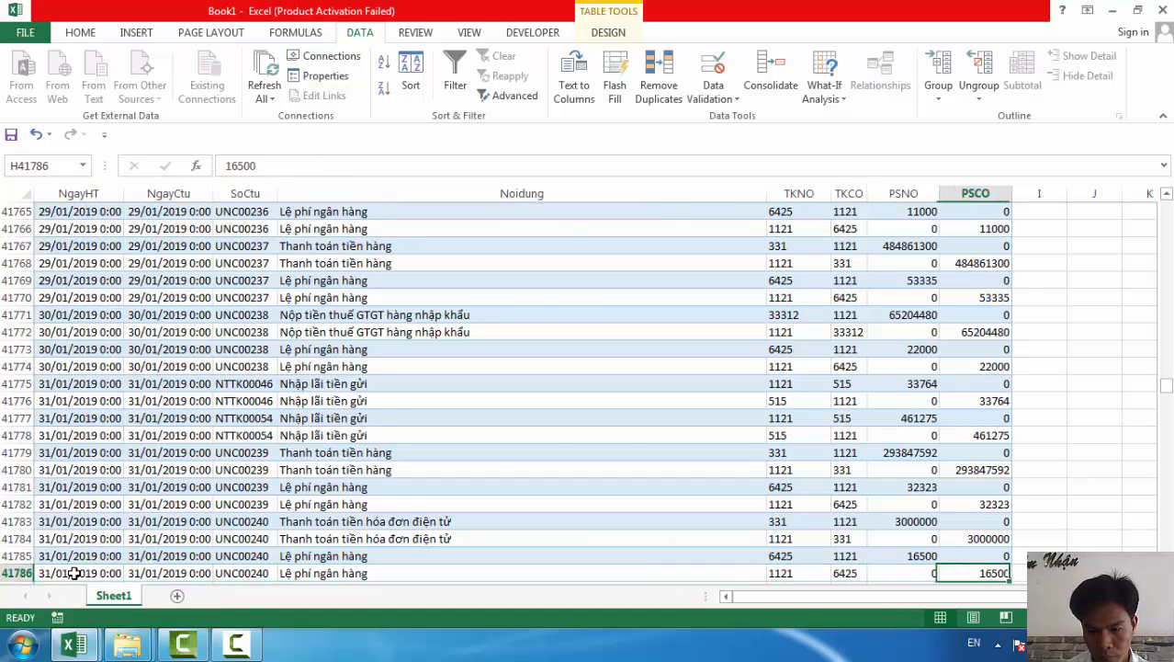
Shrink the Book1 window and place it beside the journal's first columns so both workbooks can be compared
{"action": "key", "text": "ctrl+Tab"}
{"action": "key", "text": "ctrl+Tab"}
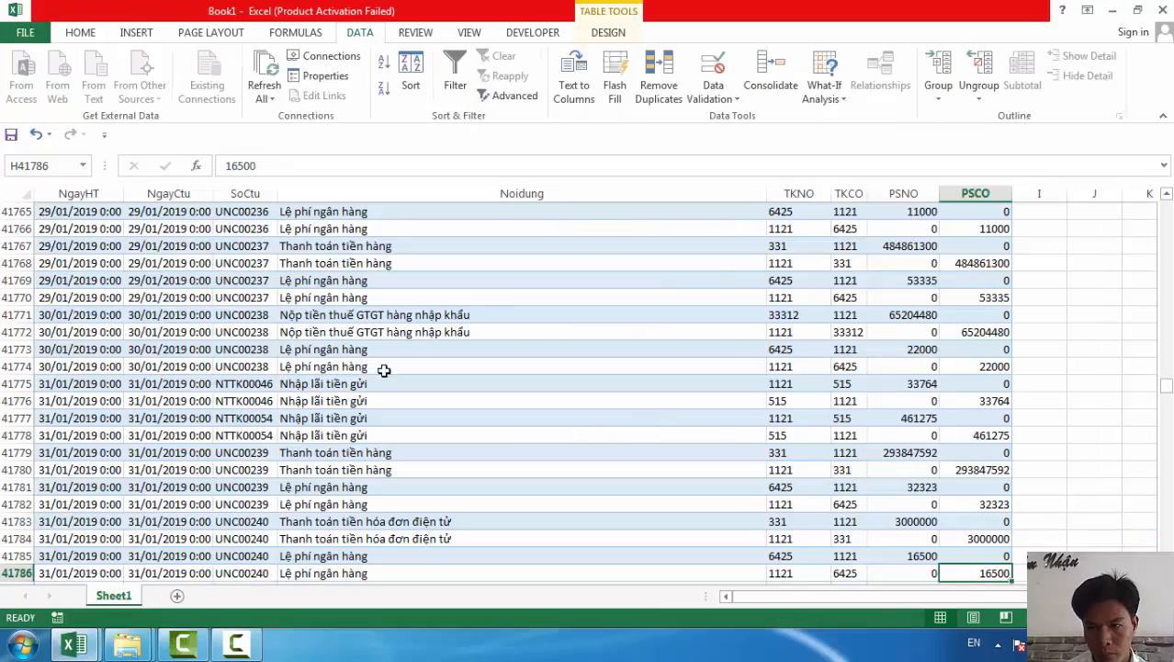
{"action": "left_click_drag", "start_coordinate": [1165, 390], "coordinate": [1165, 218]}
{"action": "left_click", "coordinate": [1137, 9]}
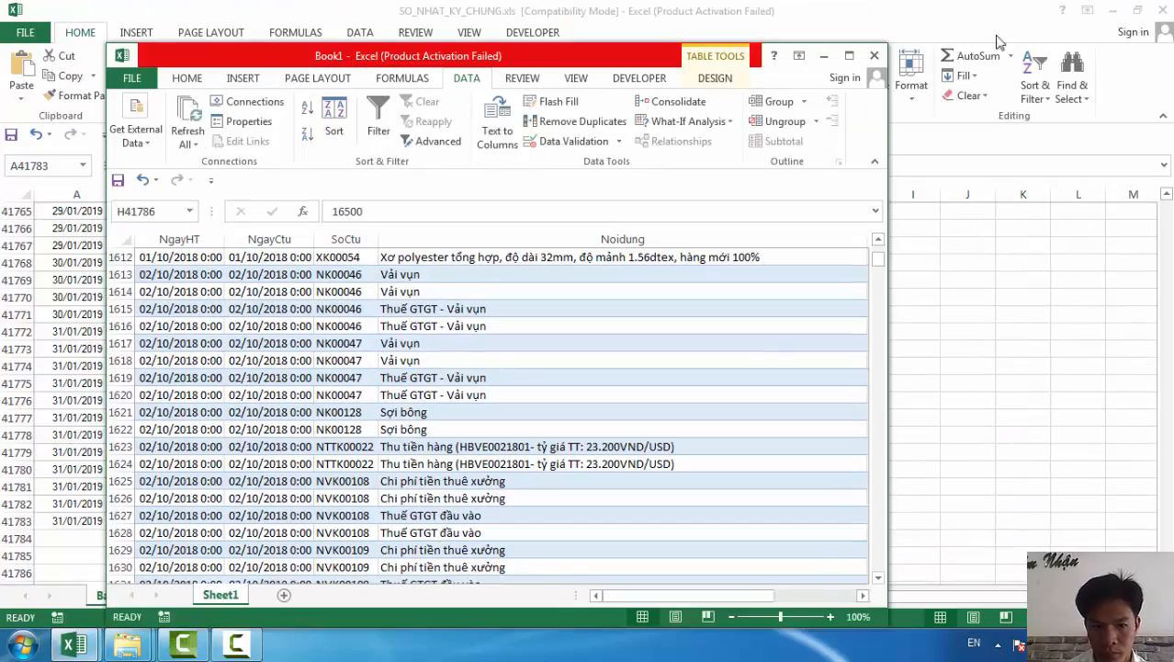
{"action": "left_click_drag", "start_coordinate": [574, 65], "coordinate": [852, 34]}
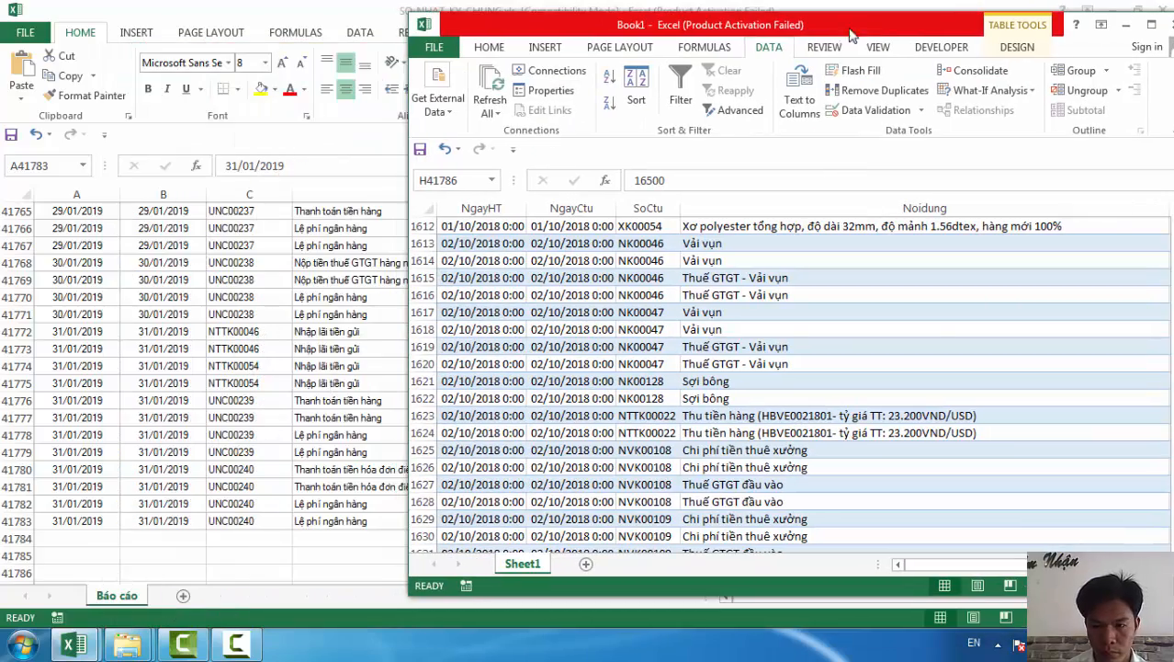
Return the SO_NHAT_KY_CHUNG.xls journal to cell A1 and switch back to Book1
{"action": "left_click", "coordinate": [196, 318]}
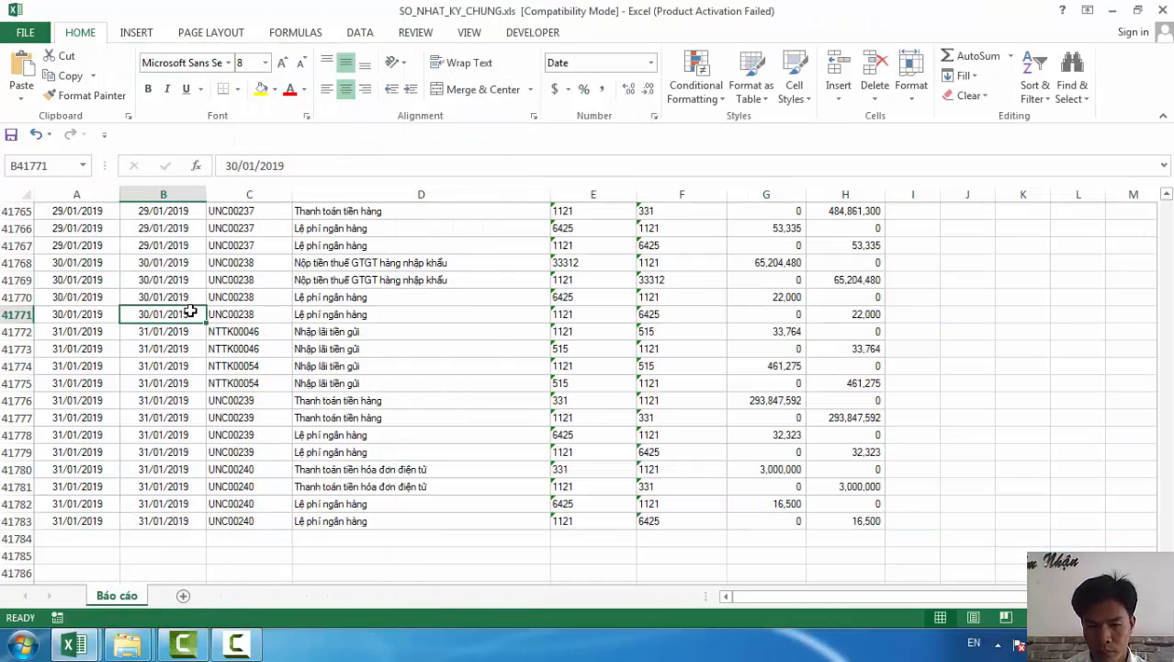
{"action": "key", "text": "ctrl+shift+Up"}
{"action": "left_click", "coordinate": [274, 269]}
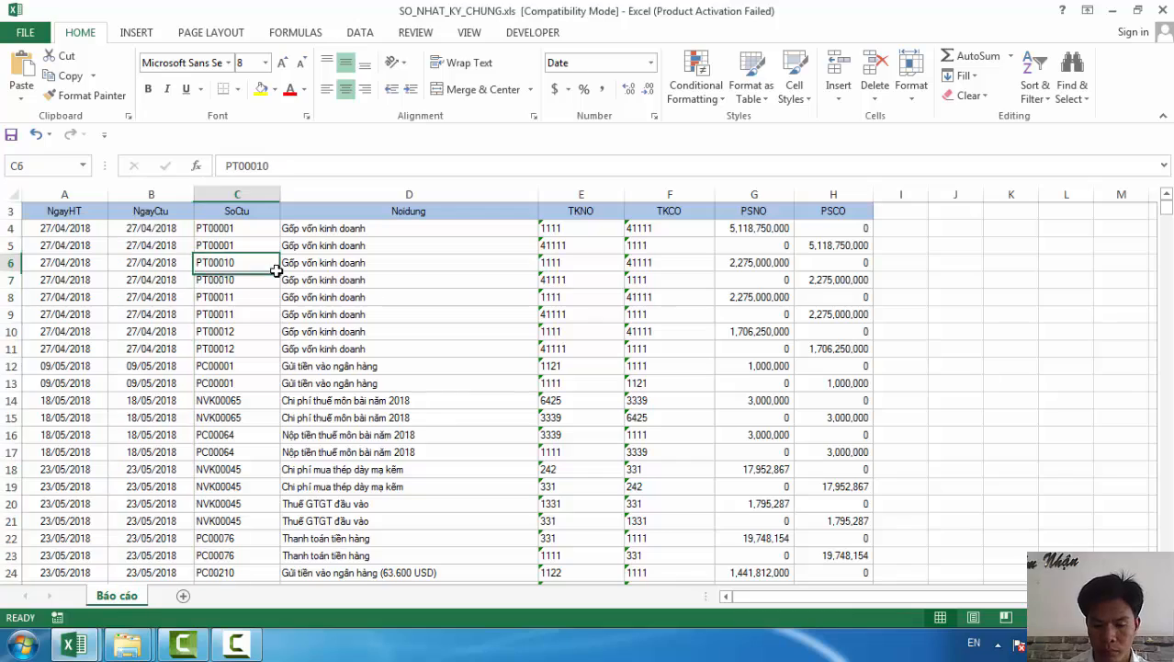
{"action": "key", "text": "Up"}
{"action": "key", "text": "Up"}
{"action": "key", "text": "ctrl+Home"}
{"action": "key", "text": "alt+Tab"}
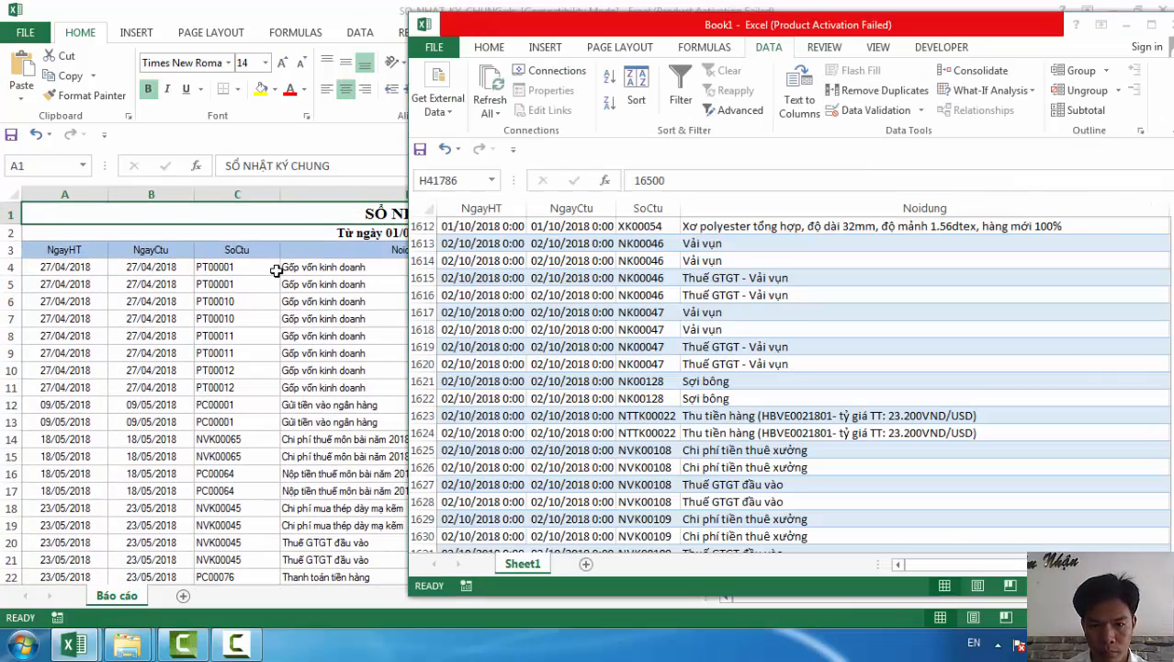
Go back to the search criteria block above the table in Book1
{"action": "left_click", "coordinate": [770, 302]}
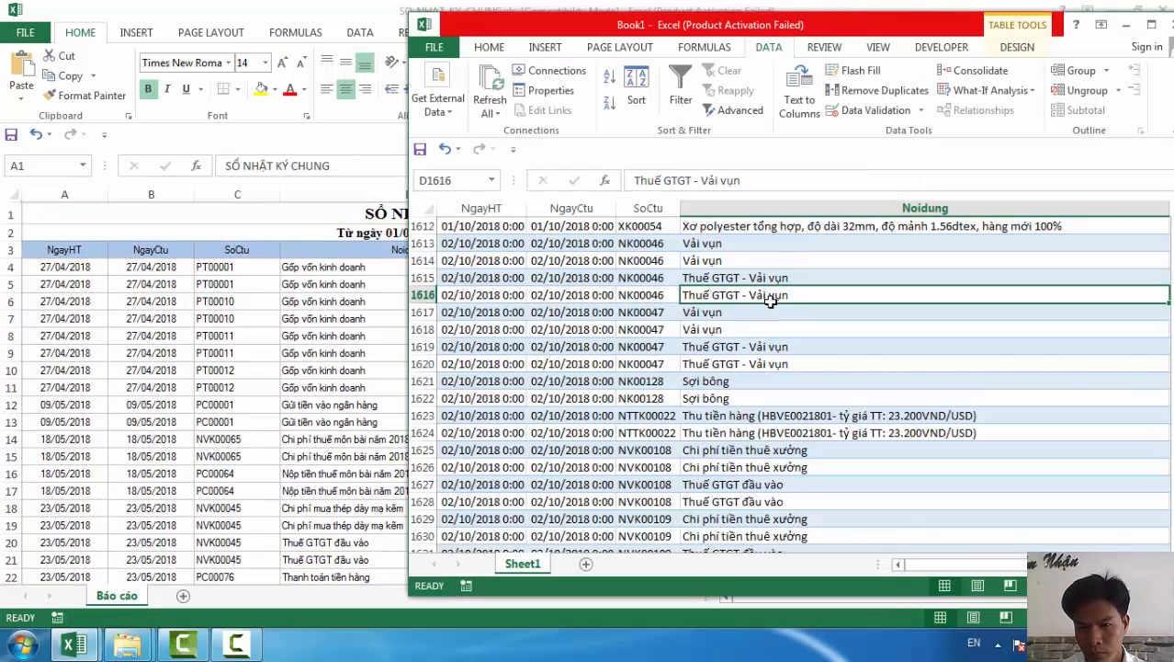
{"action": "key", "text": "ctrl+shift+Up"}
{"action": "key", "text": "Up"}
{"action": "key", "text": "Up"}
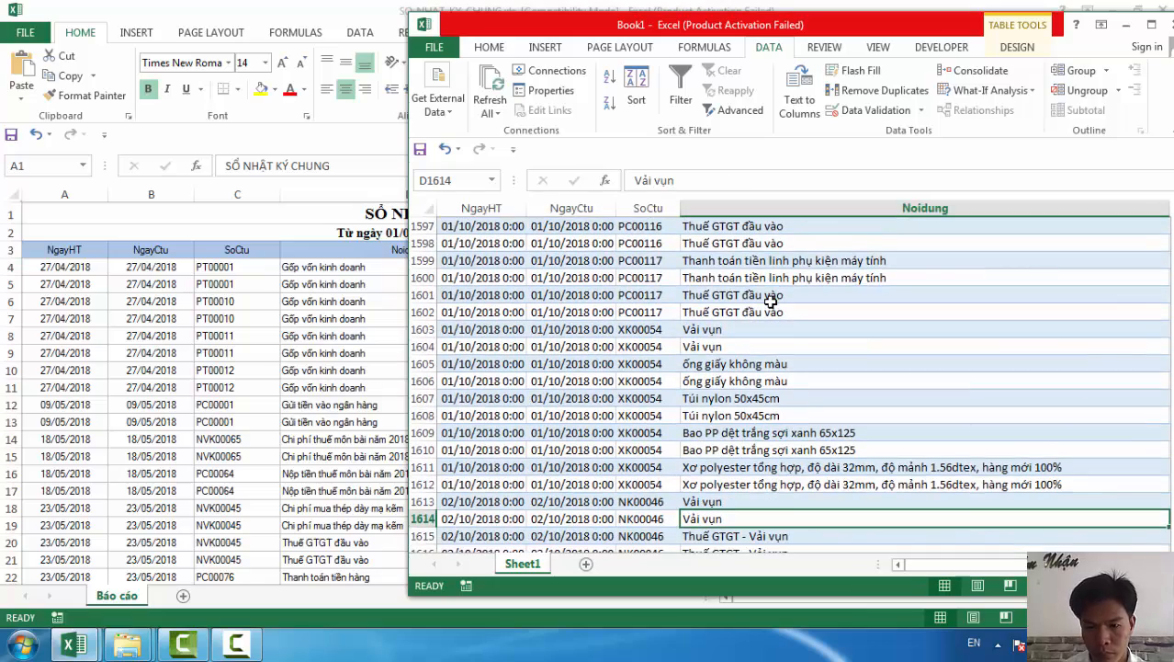
{"action": "key", "text": "ctrl+shift+Up"}
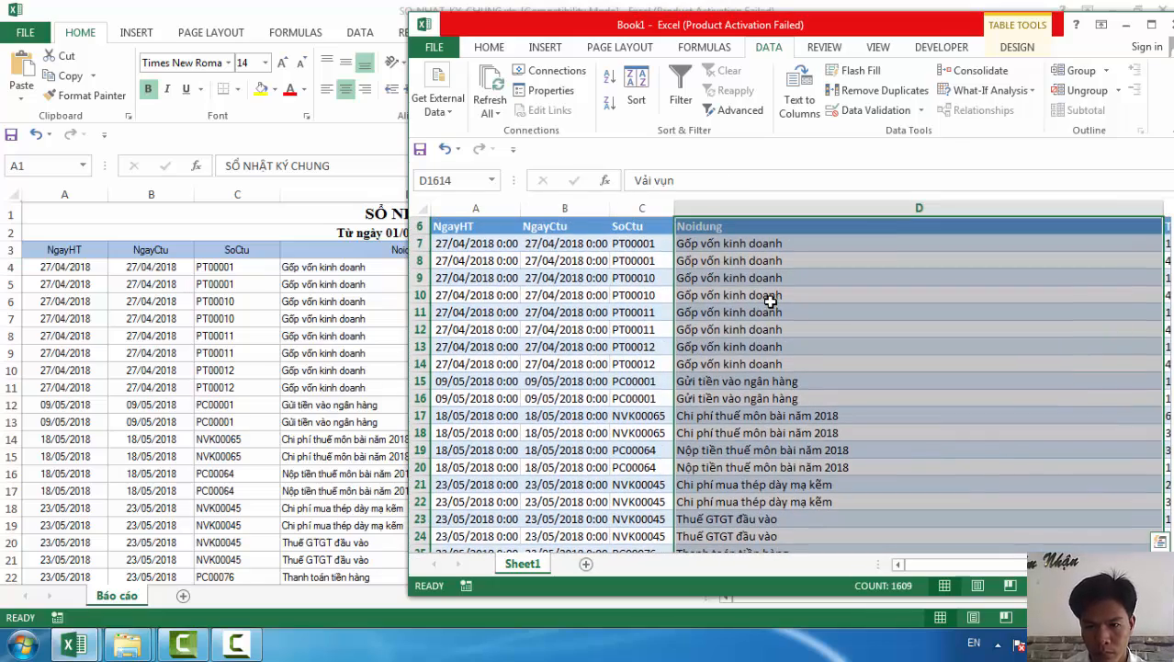
{"action": "left_click", "coordinate": [769, 236]}
{"action": "key", "text": "Up"}
{"action": "key", "text": "Up"}
{"action": "key", "text": "Up"}
{"action": "key", "text": "Up"}
{"action": "key", "text": "Up"}
{"action": "key", "text": "Up"}
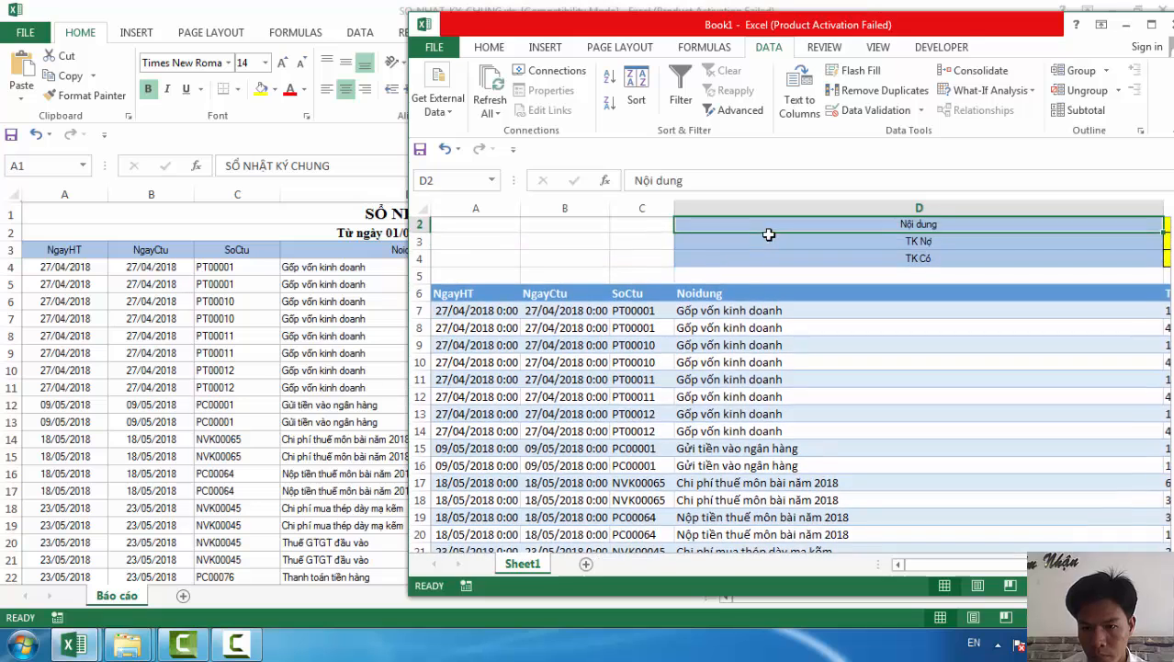
{"action": "key", "text": "Right"}
{"action": "key", "text": "Right"}
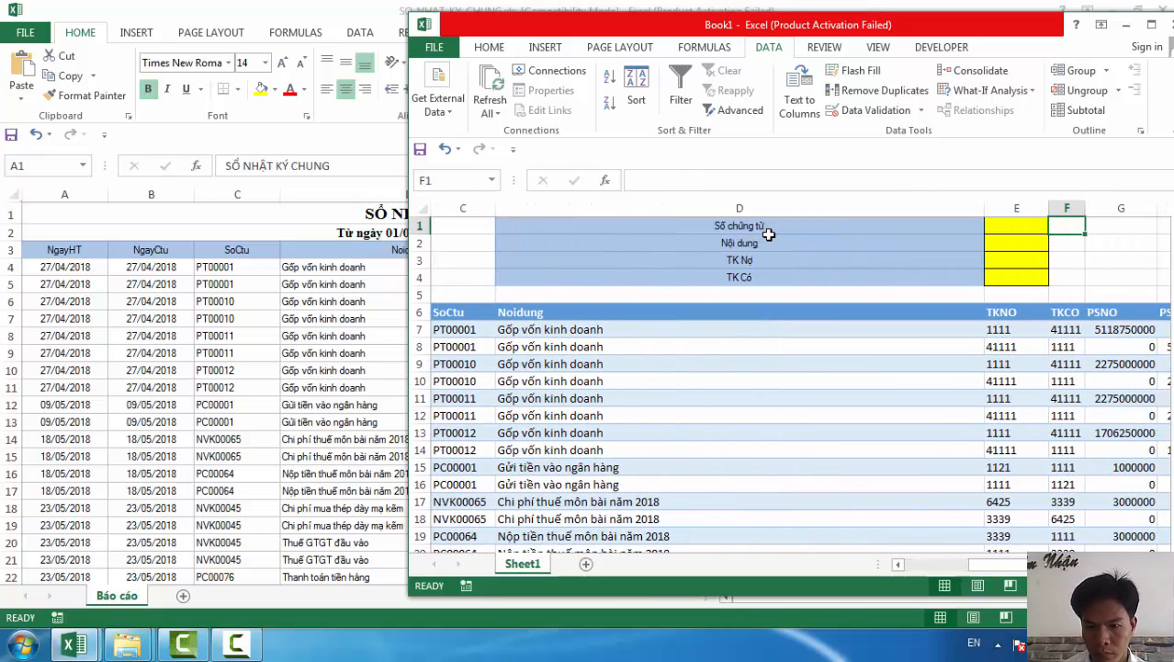
Filter the Book1 table by debit account by entering 111 as the TK Nợ criterion in cell E3
{"action": "left_click", "coordinate": [1027, 224]}
{"action": "key", "text": "Down"}
{"action": "key", "text": "Down"}
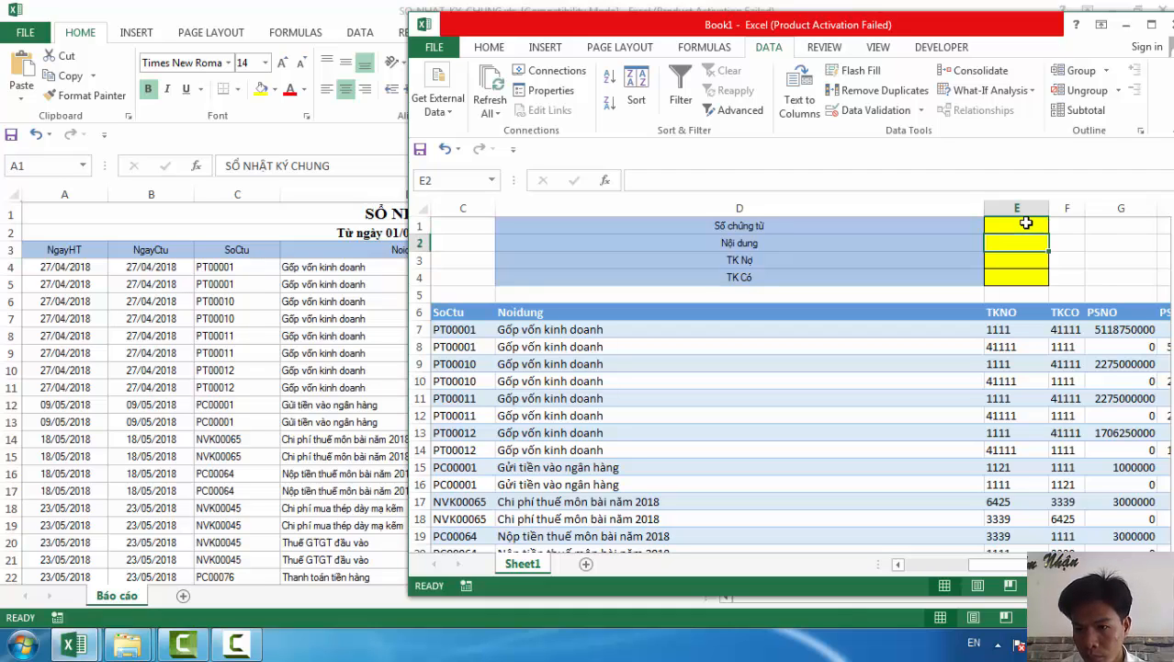
{"action": "type", "text": "111"}
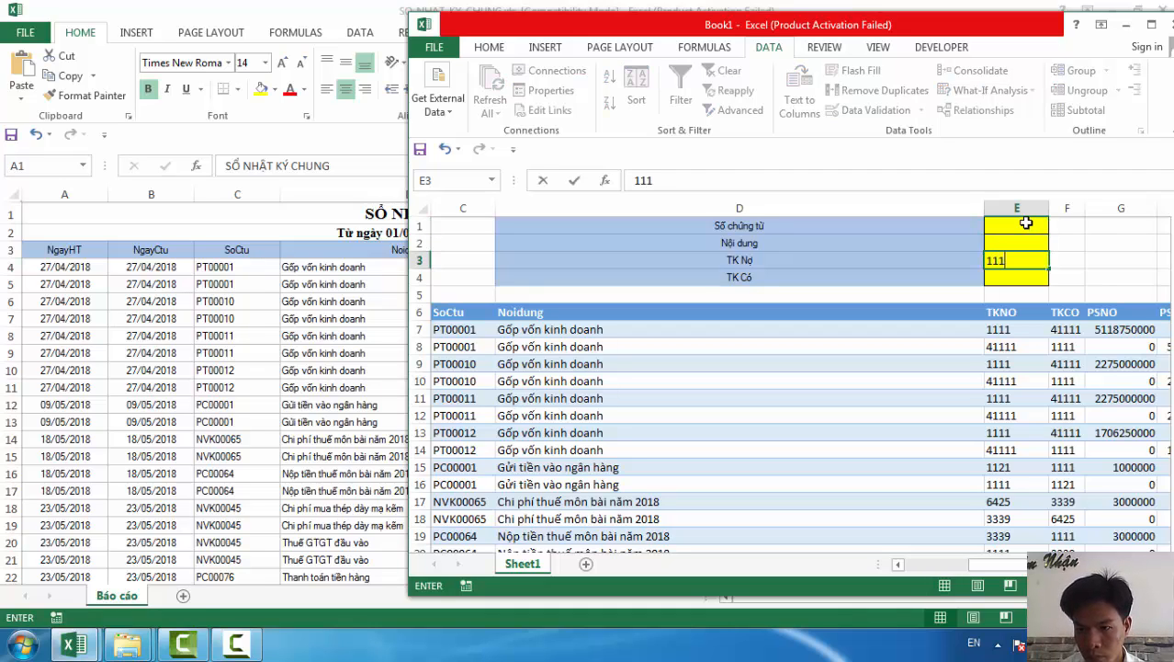
{"action": "key", "text": "Return"}
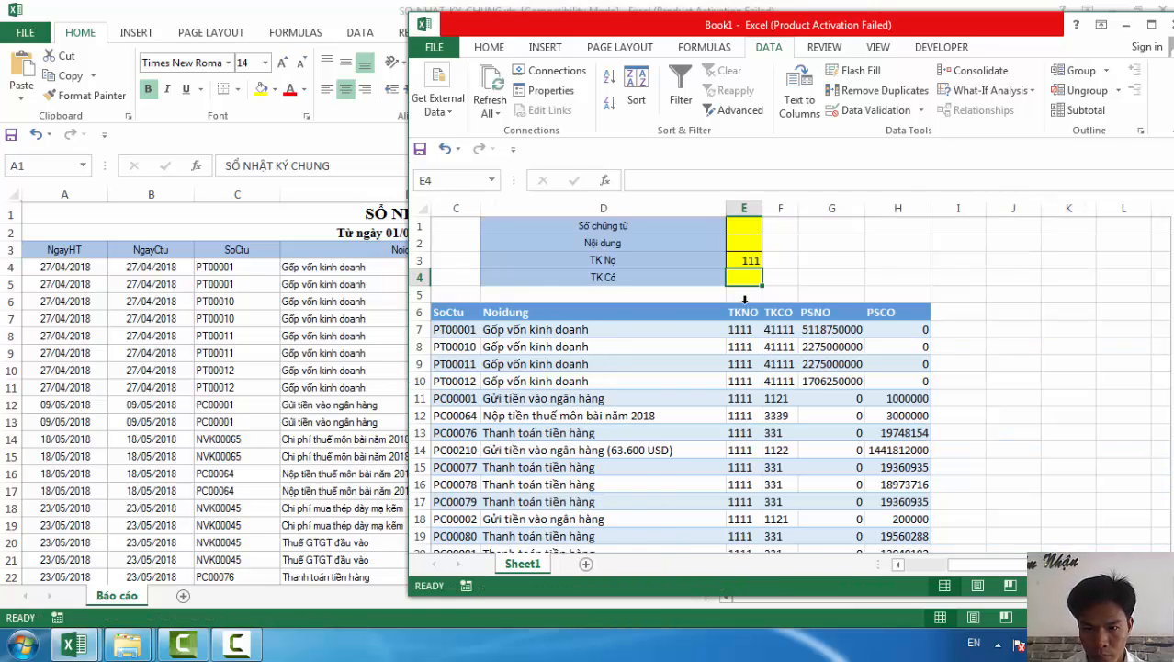
Examine the records filtered by debit account 111 and return to the criteria block
{"action": "left_click", "coordinate": [651, 392]}
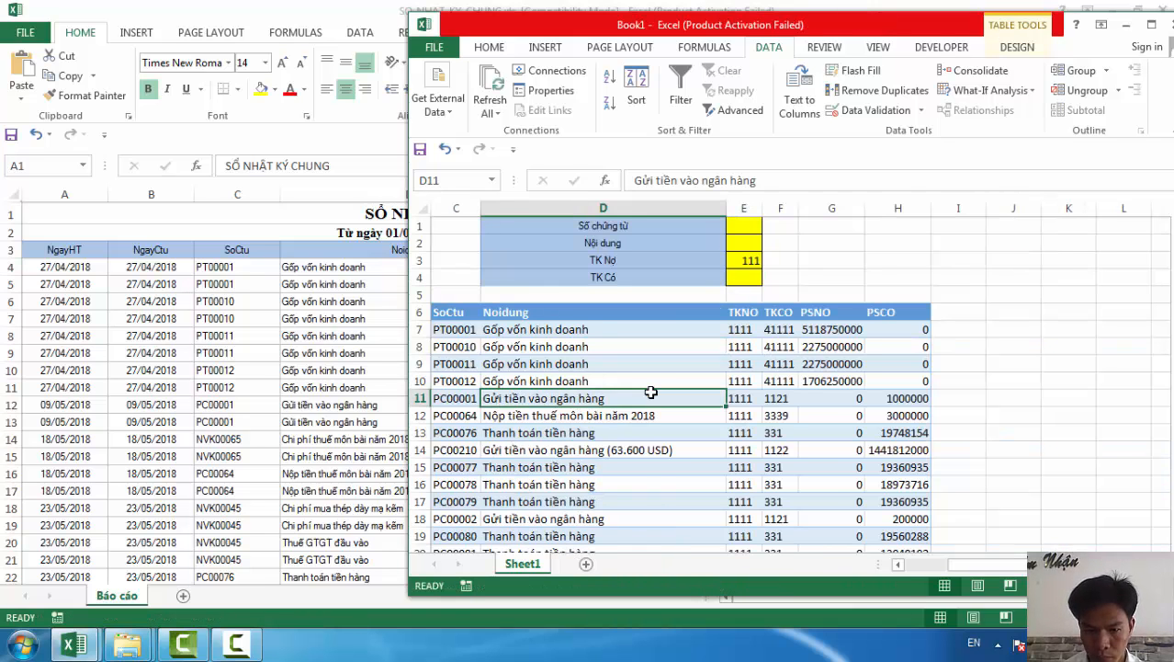
{"action": "key", "text": "ctrl+shift+Down"}
{"action": "key", "text": "ctrl+shift+Up"}
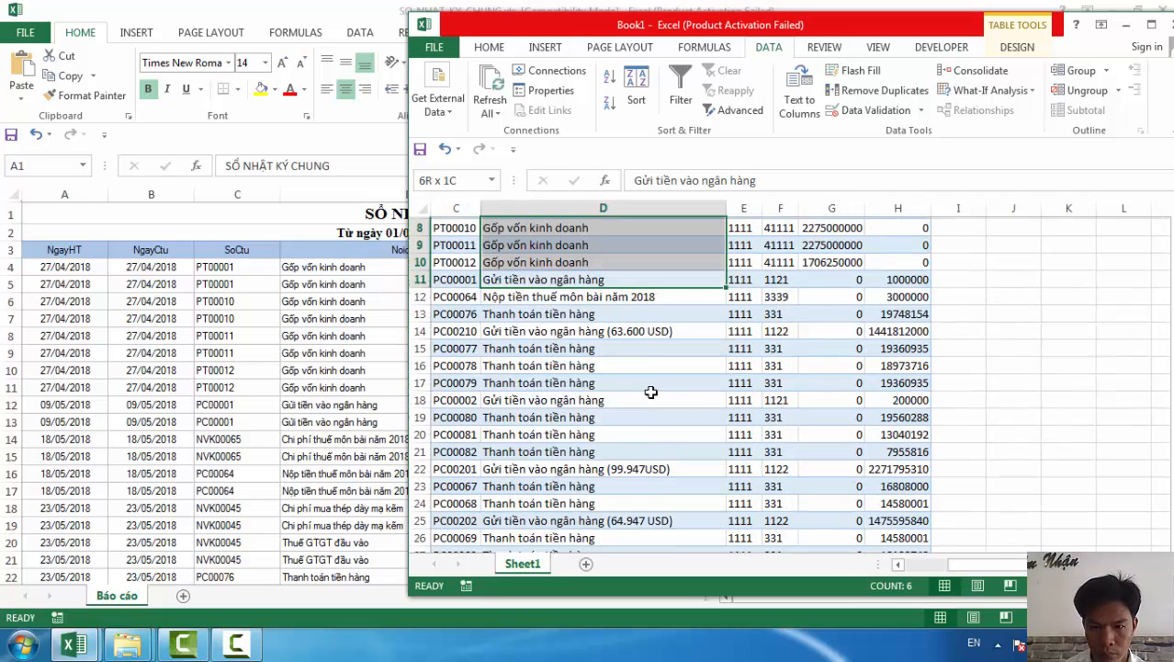
{"action": "key", "text": "Up"}
{"action": "key", "text": "Up"}
{"action": "key", "text": "Up"}
{"action": "key", "text": "Up"}
{"action": "key", "text": "Up"}
{"action": "key", "text": "Up"}
{"action": "key", "text": "Up"}
{"action": "key", "text": "Up"}
{"action": "key", "text": "Up"}
{"action": "key", "text": "Up"}
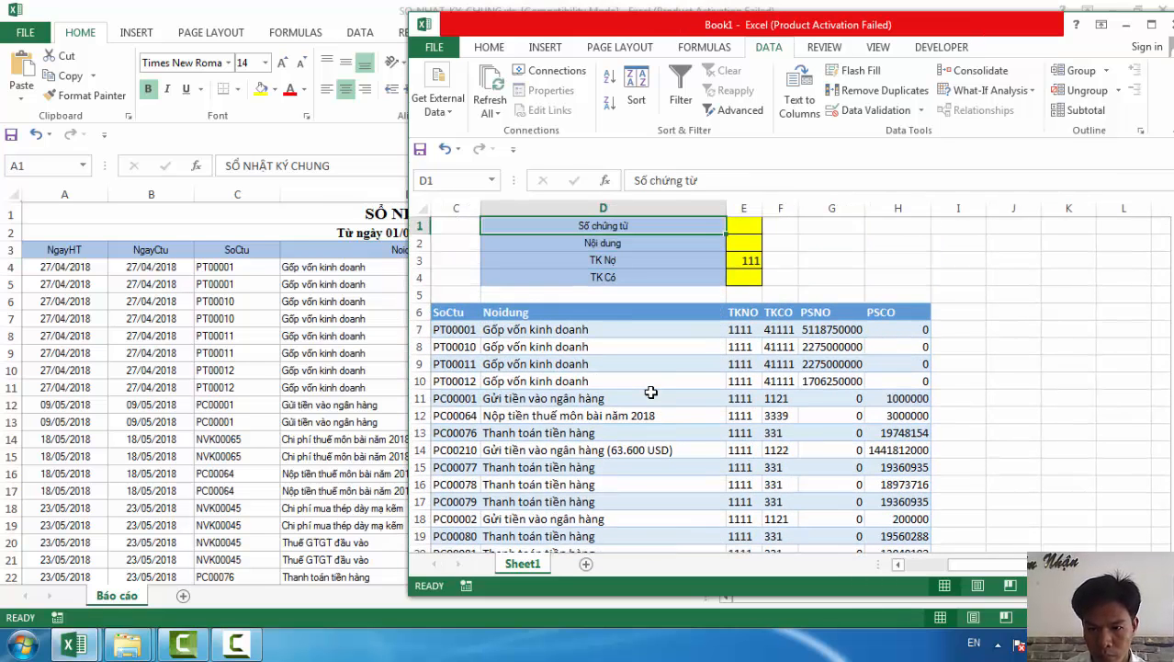
Narrow the filter by credit account by entering 112 as the TK Có criterion in cell E4
{"action": "left_click", "coordinate": [741, 275]}
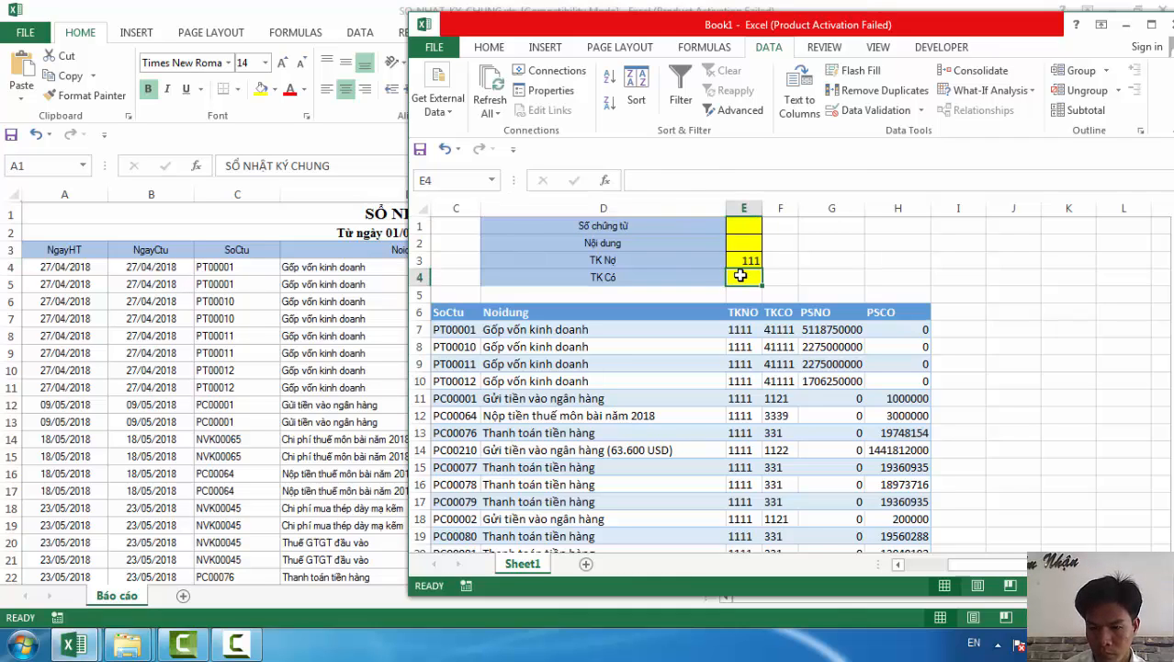
{"action": "type", "text": "112"}
{"action": "key", "text": "Return"}
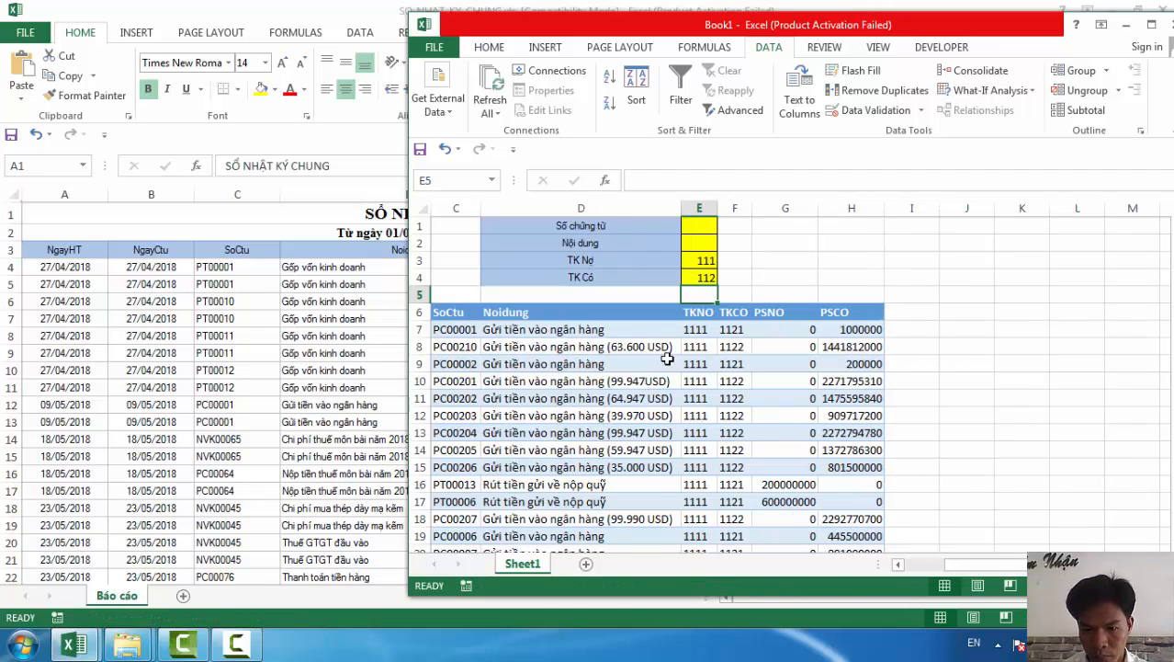
Examine the records filtered by debit account 111 and credit account 112, down to the last row and back up
{"action": "left_click", "coordinate": [631, 364]}
{"action": "key", "text": "ctrl+shift+Down"}
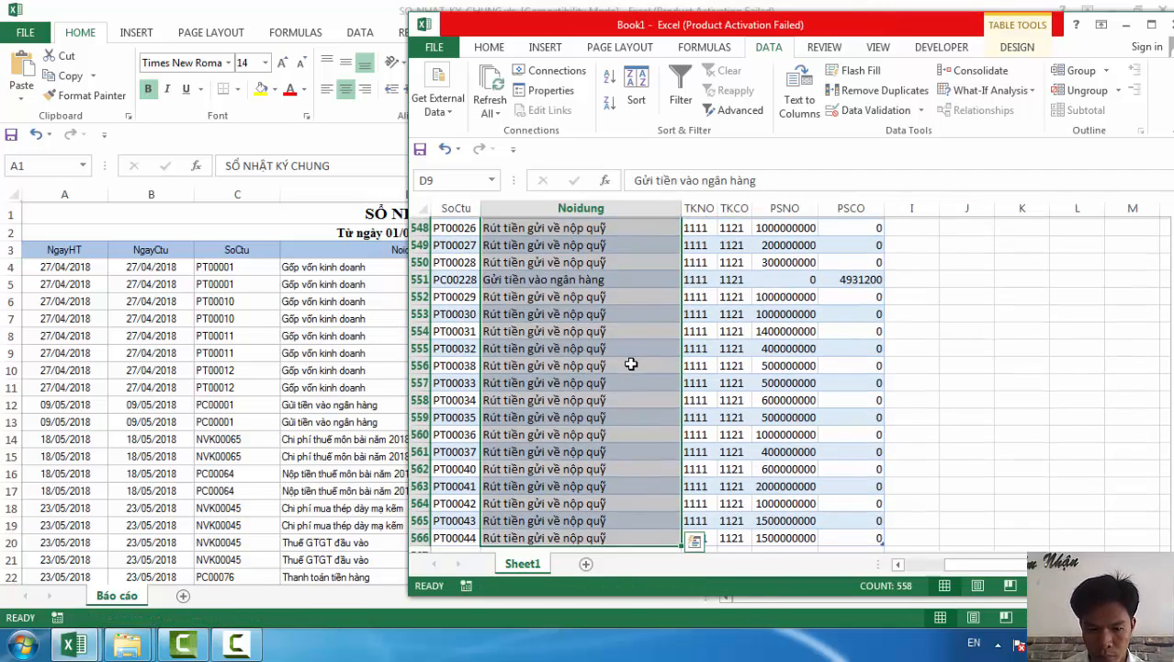
{"action": "key", "text": "ctrl+shift+Up"}
{"action": "key", "text": "Up"}
{"action": "key", "text": "Up"}
{"action": "key", "text": "Up"}
{"action": "key", "text": "Up"}
{"action": "key", "text": "Up"}
{"action": "key", "text": "Up"}
{"action": "key", "text": "Up"}
{"action": "key", "text": "Up"}
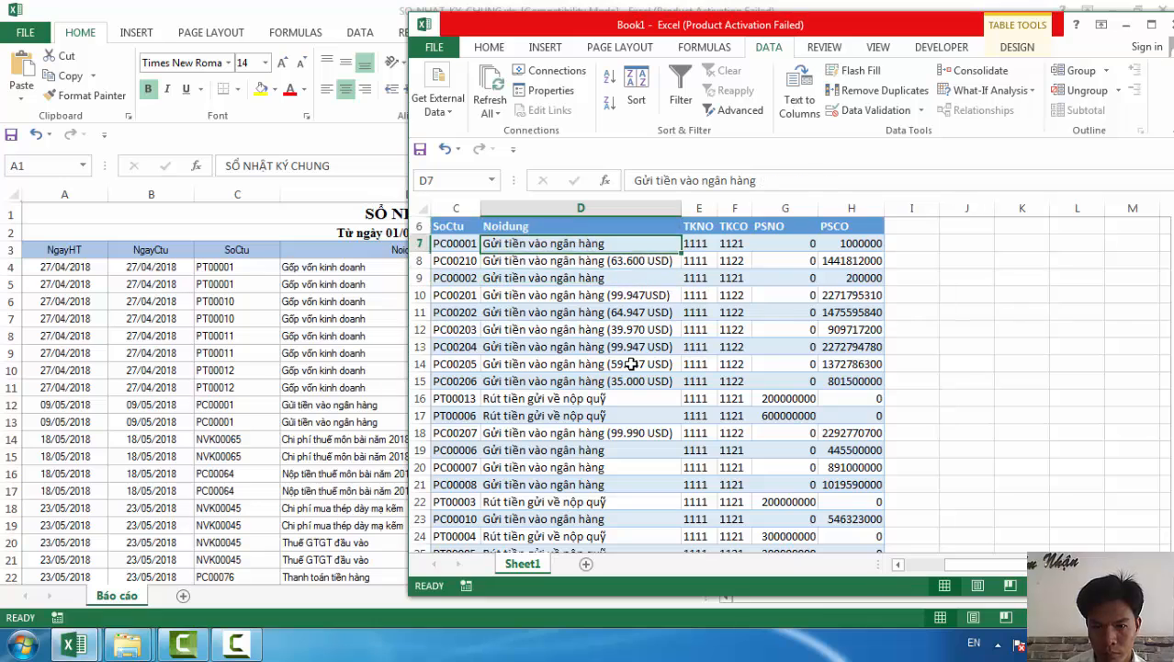
{"action": "key", "text": "Down"}
{"action": "key", "text": "Down"}
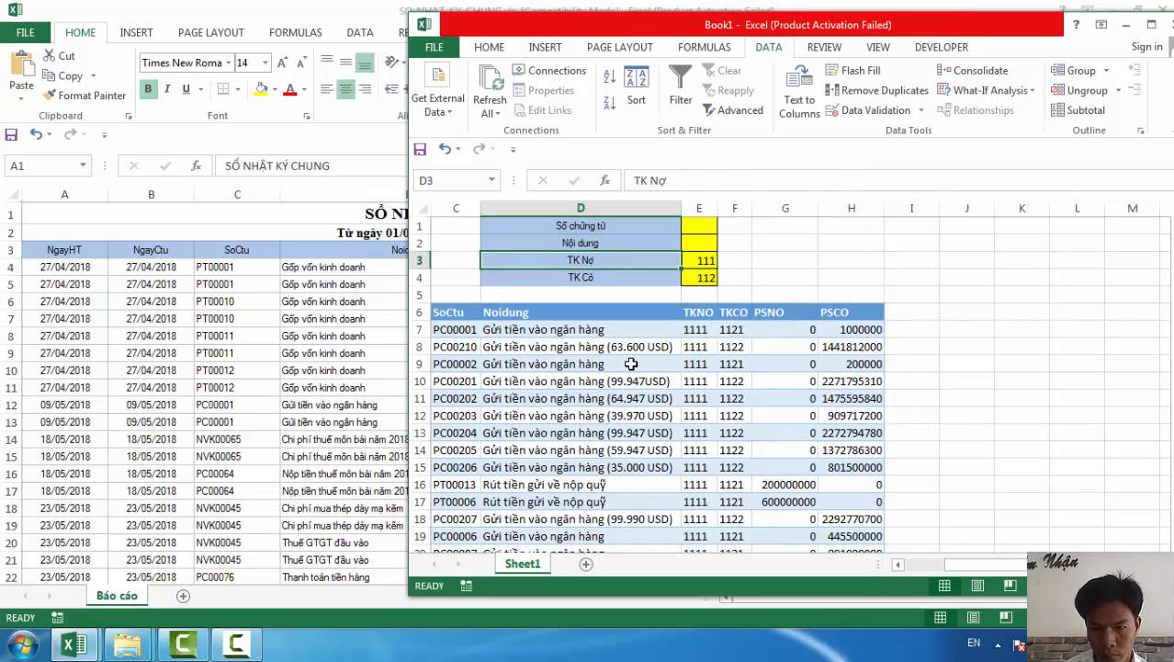
Change the TK Nợ criterion in cell E3 to 131 to filter by another debit account
{"action": "key", "text": "Right"}
{"action": "type", "text": "131"}
{"action": "key", "text": "Return"}
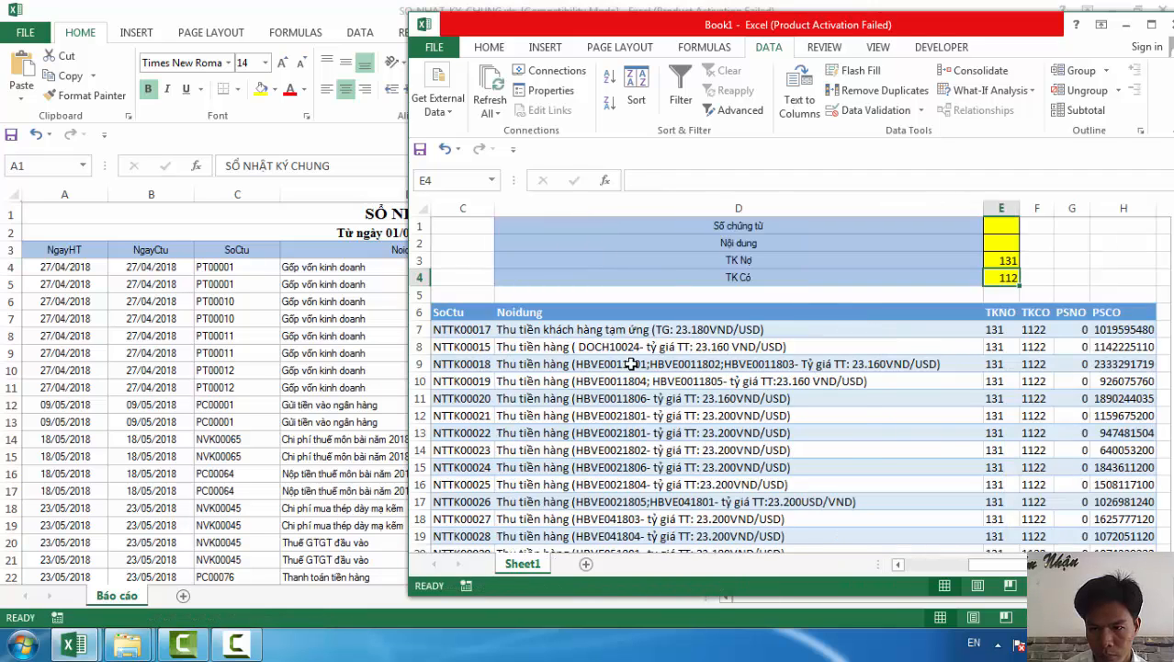
Change the TK Có criterion in cell E4 to 635
{"action": "type", "text": "635"}
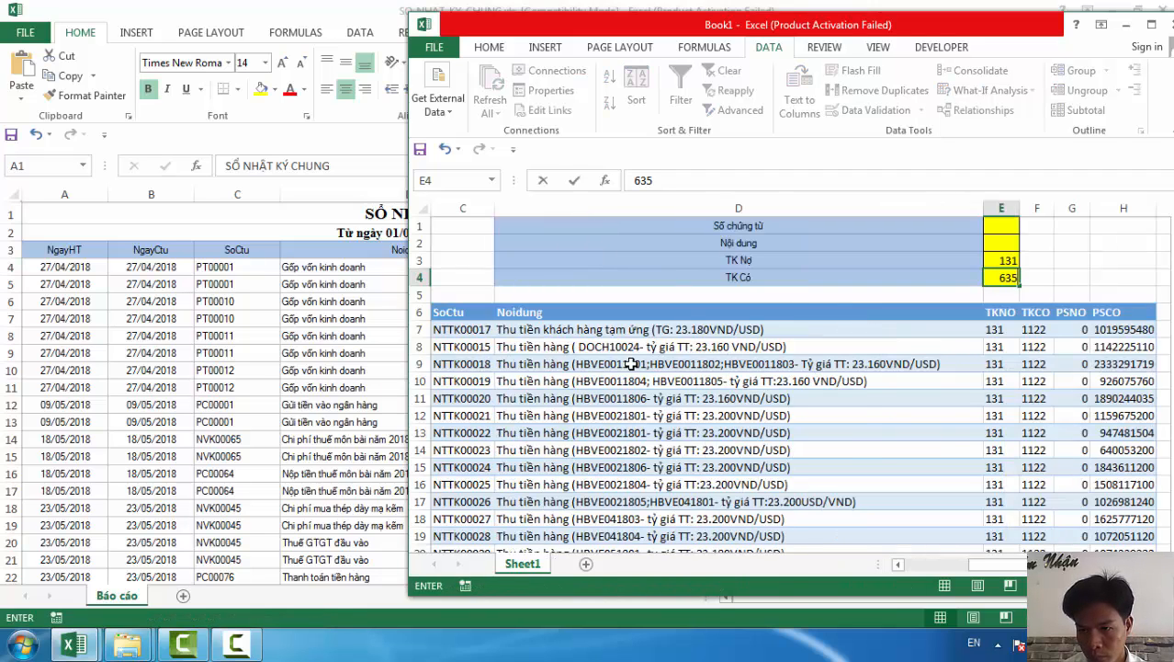
{"action": "key", "text": "Return"}
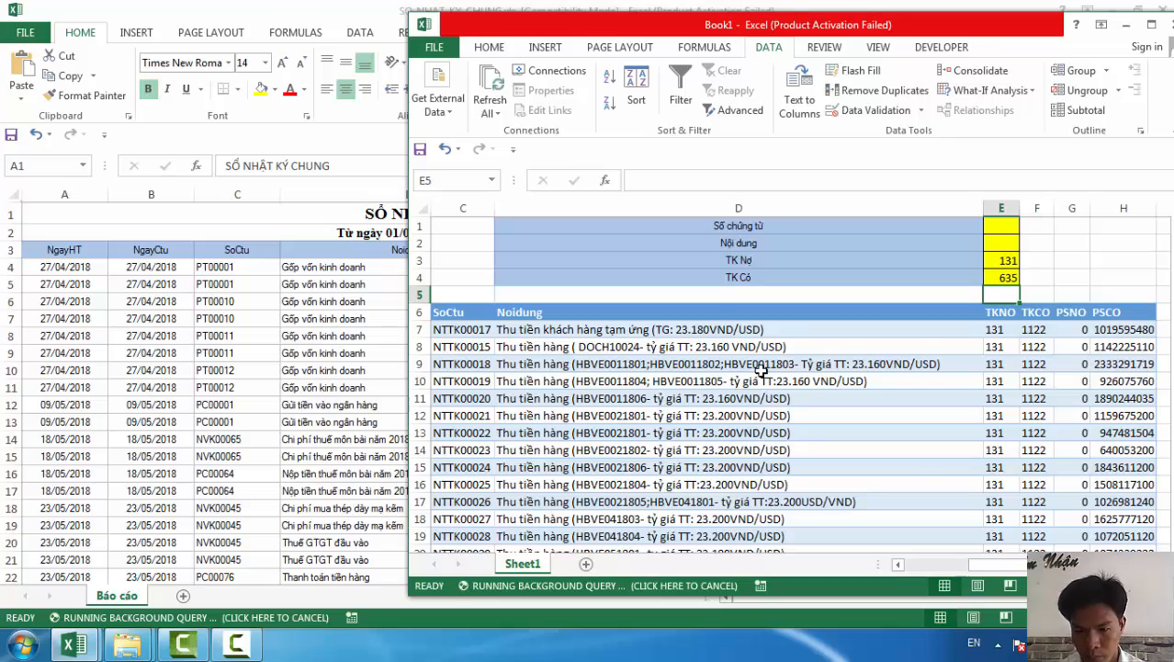
Examine the records filtered by debit account 131 and credit account 635, down to the last row and back up to the criteria
{"action": "left_click", "coordinate": [702, 368]}
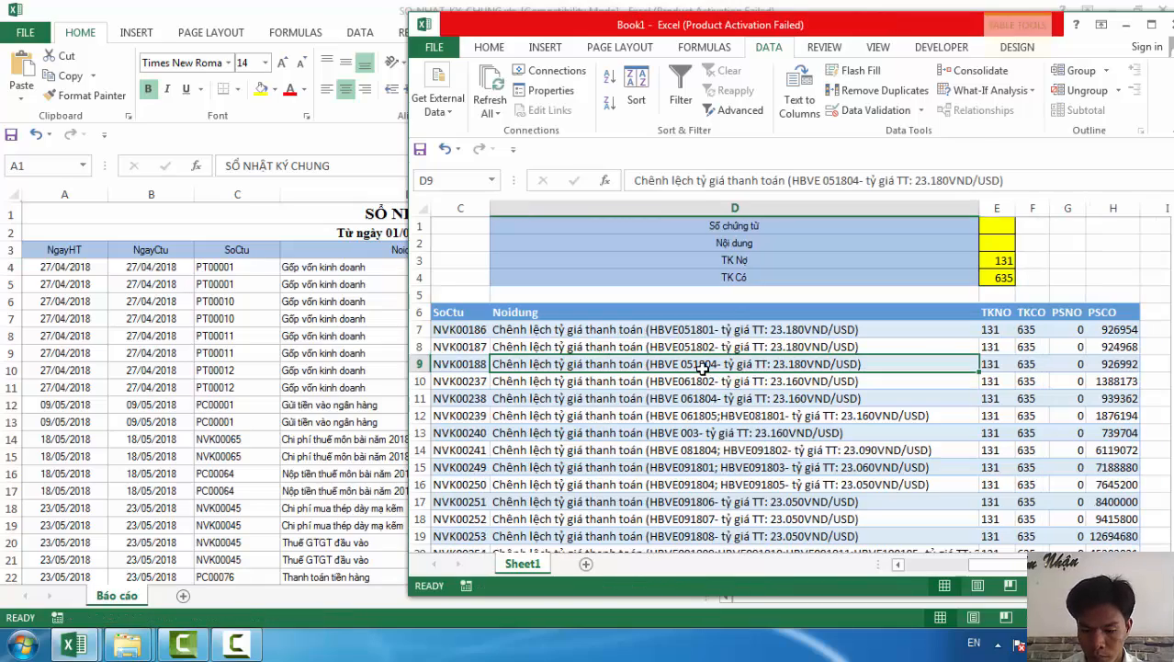
{"action": "key", "text": "ctrl+shift+Down"}
{"action": "key", "text": "ctrl+shift+Up"}
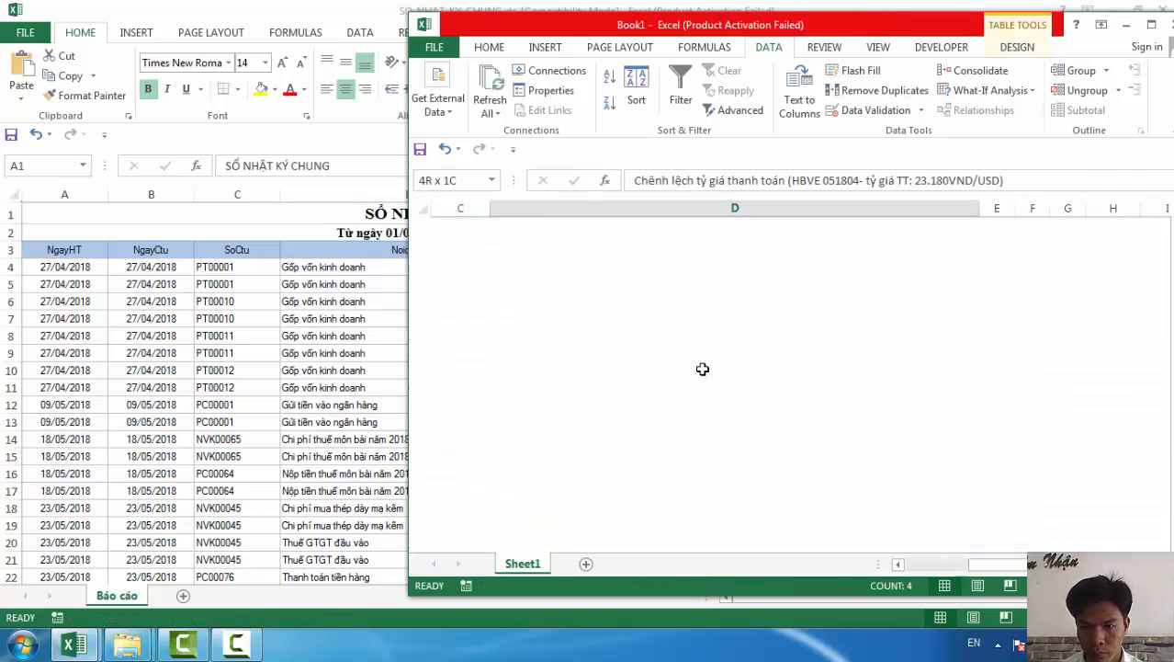
{"action": "key", "text": "Up"}
{"action": "key", "text": "Up"}
{"action": "key", "text": "Up"}
{"action": "key", "text": "Up"}
{"action": "key", "text": "Up"}
{"action": "key", "text": "Up"}
{"action": "key", "text": "Up"}
{"action": "key", "text": "Up"}
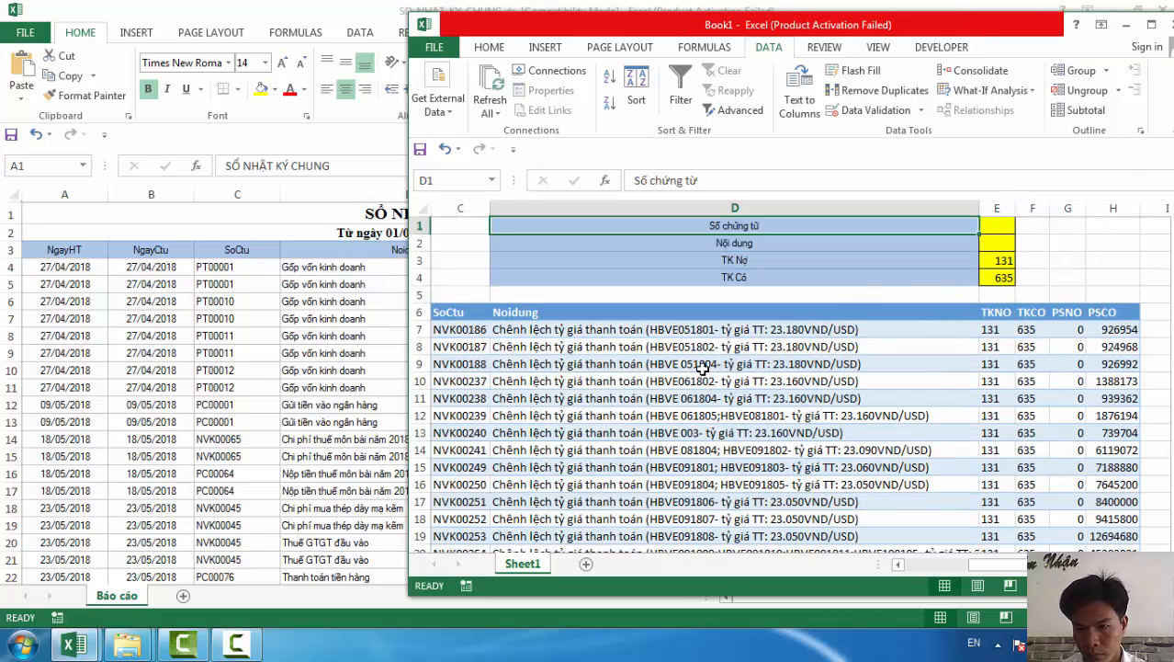
Clear the TK Nợ and TK Có criteria in cells E3:E4 to remove the account filter
{"action": "left_click_drag", "start_coordinate": [993, 260], "coordinate": [994, 274]}
{"action": "key", "text": "Delete"}
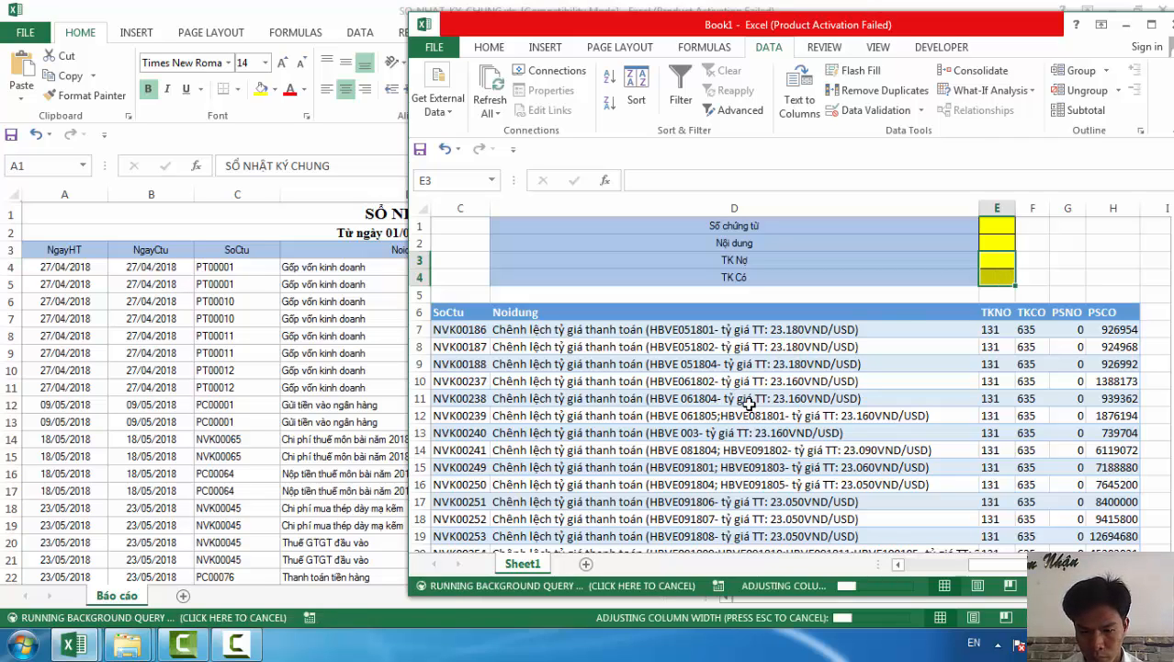
Examine the unfiltered journal records down to the last row and return to the criteria block
{"action": "left_click", "coordinate": [749, 405]}
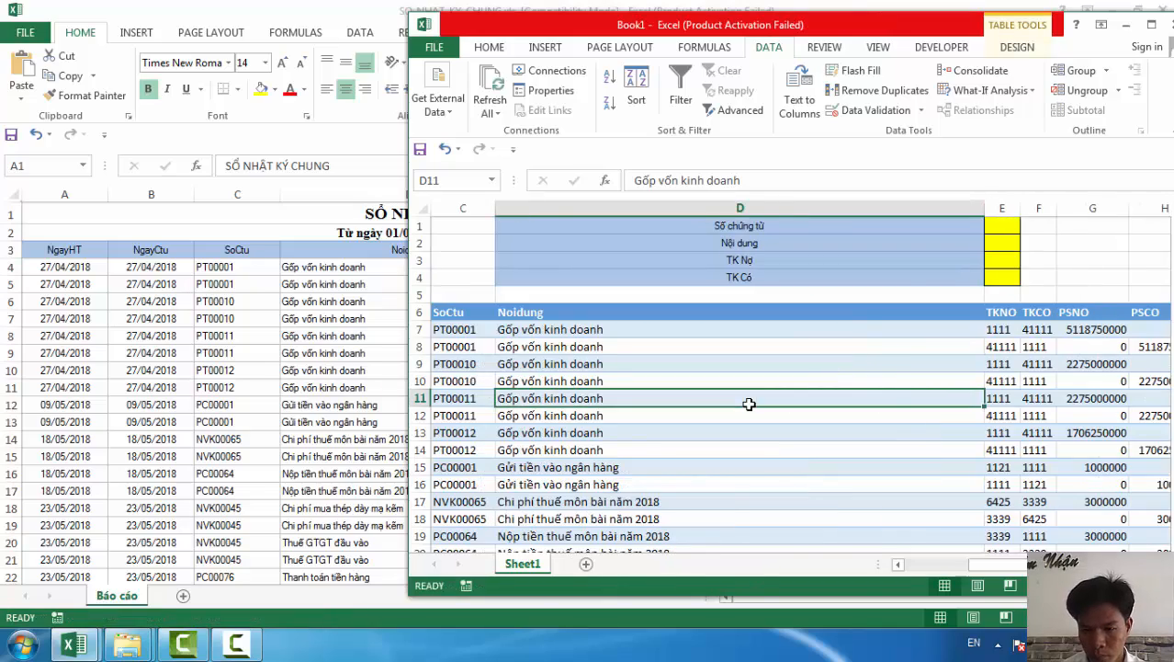
{"action": "key", "text": "ctrl+shift+Down"}
{"action": "key", "text": "ctrl+shift+Up"}
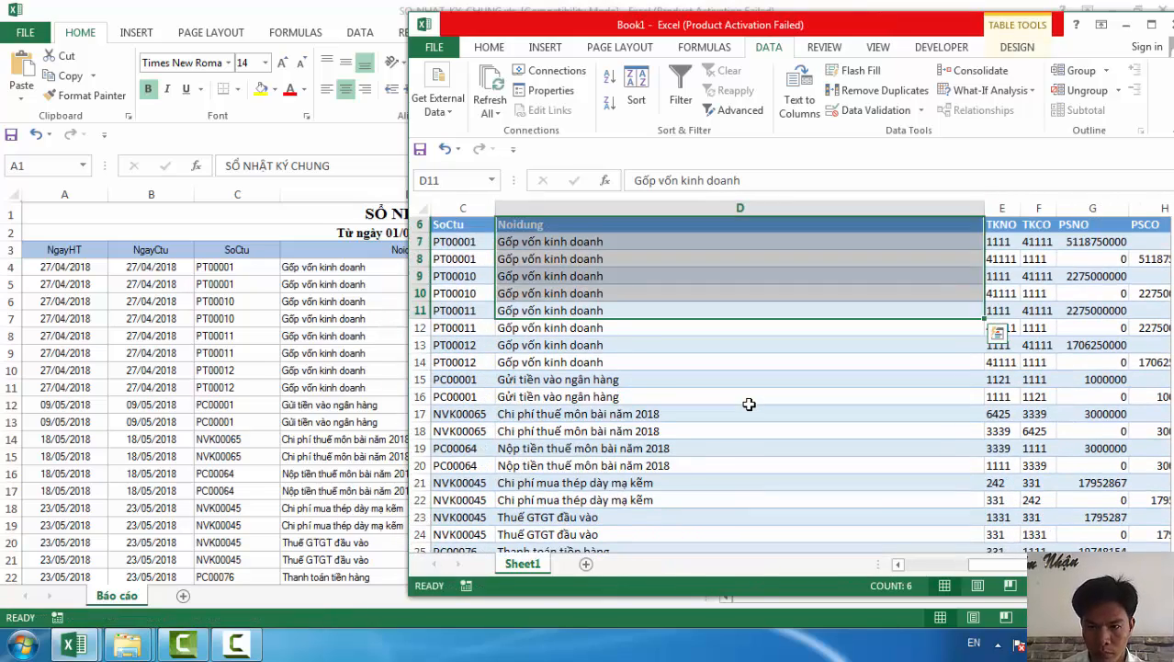
{"action": "key", "text": "Up"}
{"action": "key", "text": "Up"}
{"action": "key", "text": "Up"}
{"action": "key", "text": "Up"}
{"action": "key", "text": "Up"}
{"action": "key", "text": "Up"}
{"action": "key", "text": "Up"}
{"action": "key", "text": "Up"}
{"action": "key", "text": "Up"}
{"action": "key", "text": "Up"}
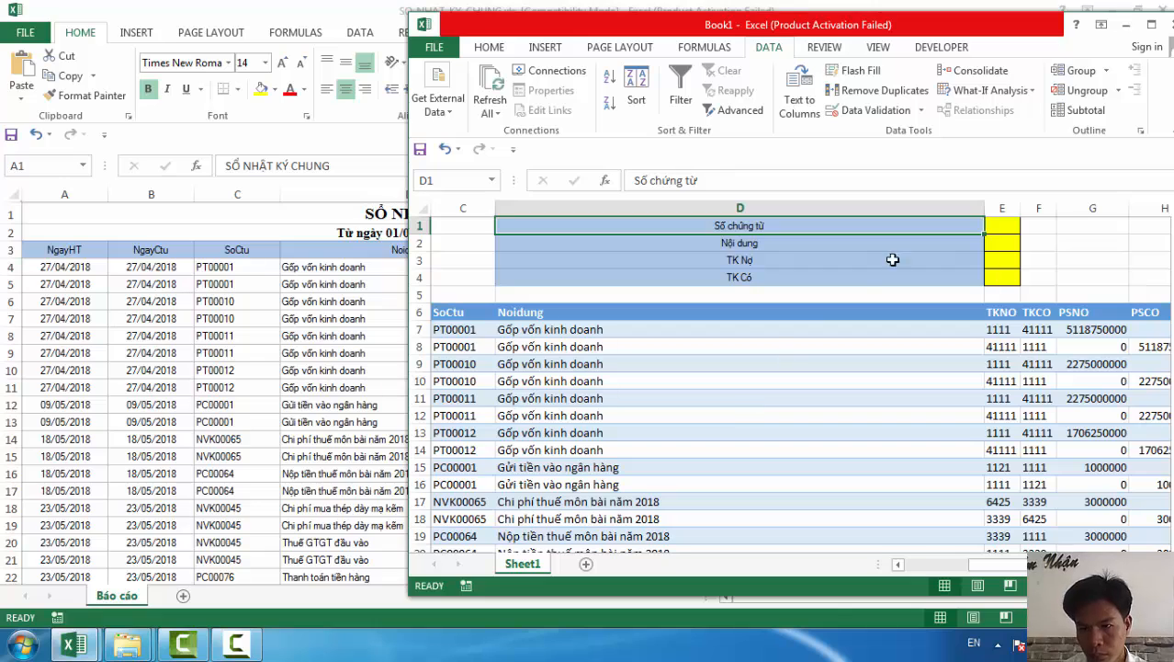
Try to filter by document number by entering pc as the Số chứng từ criterion in cell E1
{"action": "left_click", "coordinate": [1001, 231]}
{"action": "type", "text": "pc"}
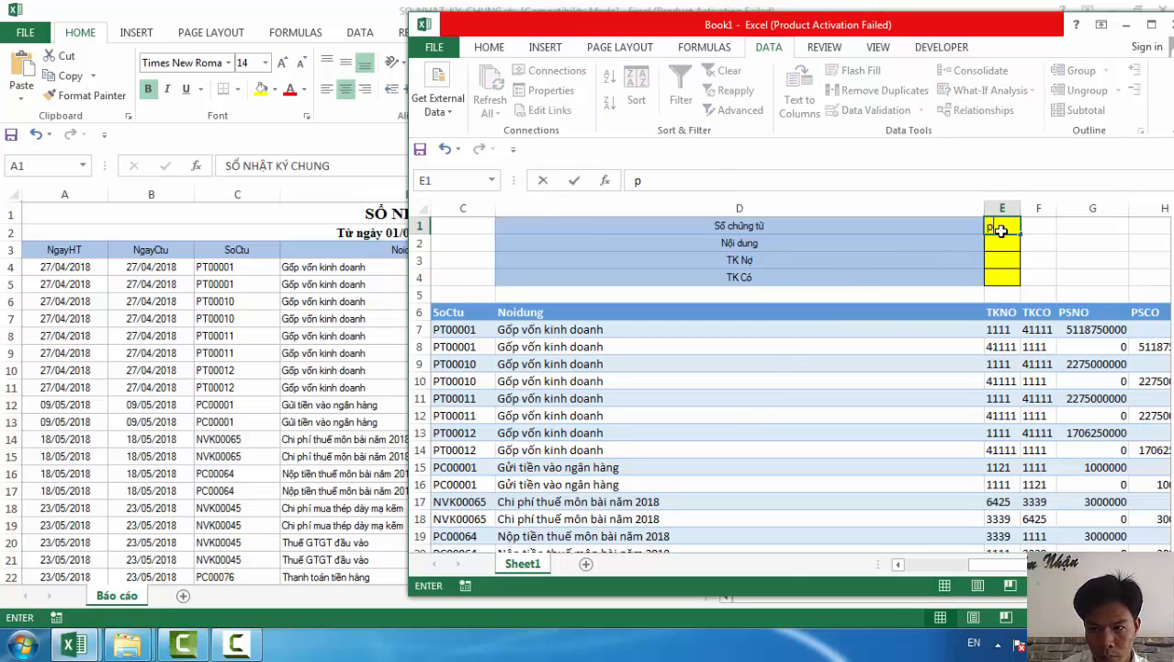
{"action": "key", "text": "Return"}
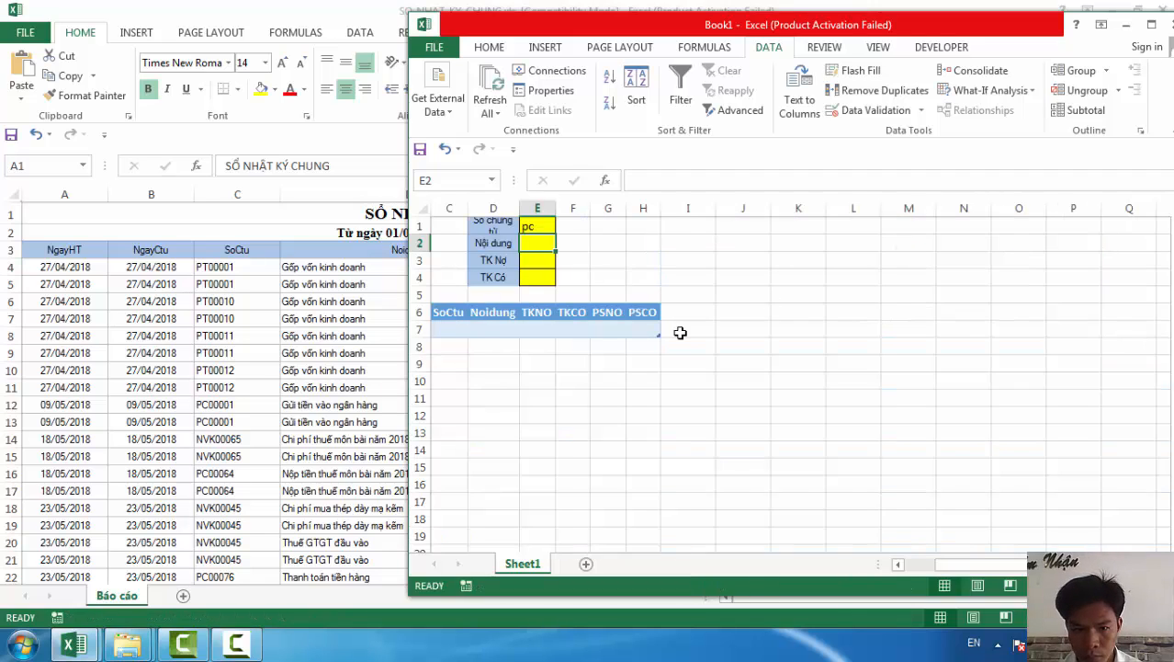
Set the Số chứng từ criterion in cell E1 to PT
{"action": "left_click", "coordinate": [545, 224]}
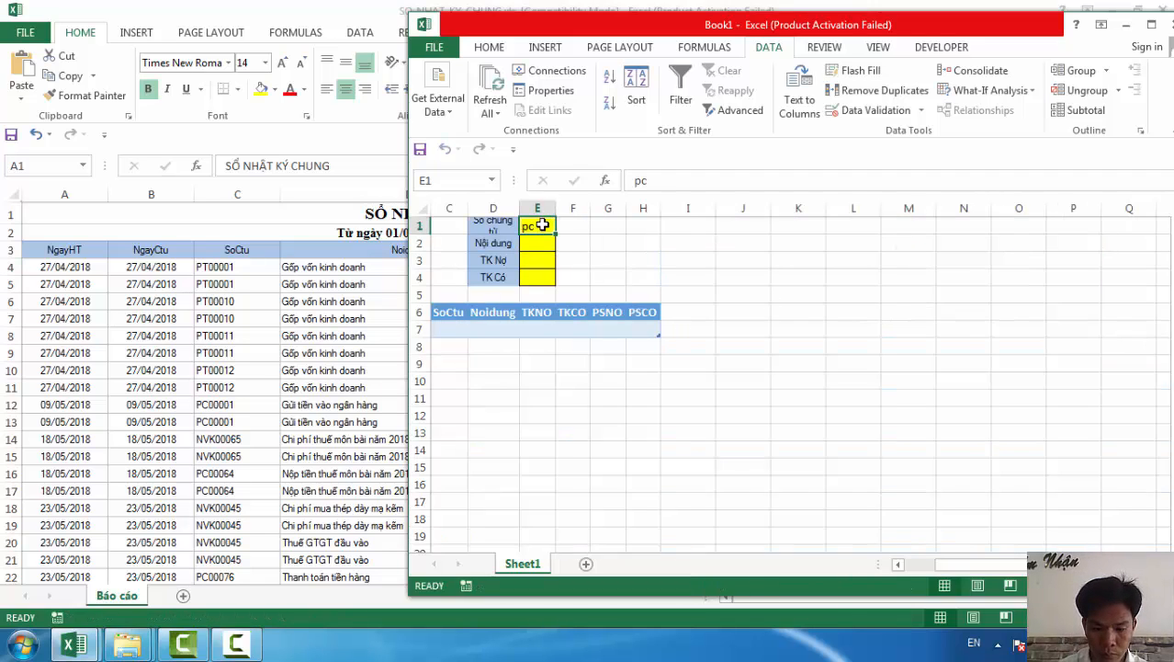
{"action": "type", "text": "PT"}
{"action": "key", "text": "Return"}
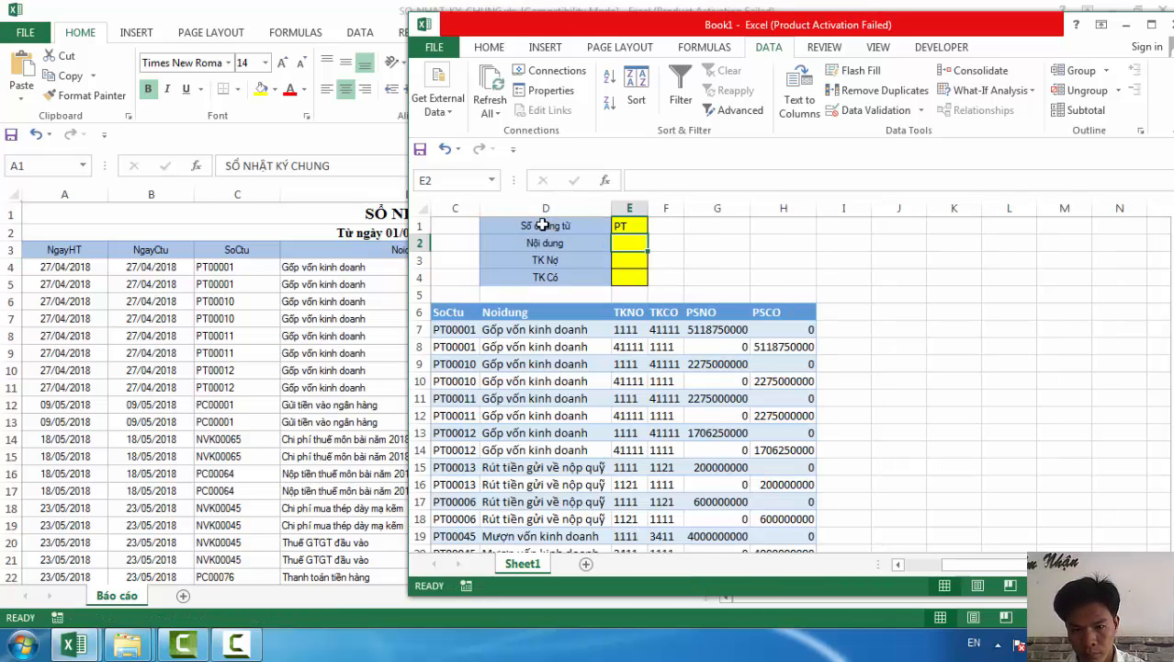
Examine the records filtered by document number PT, down to the last row and back to the criteria block
{"action": "left_click", "coordinate": [586, 398]}
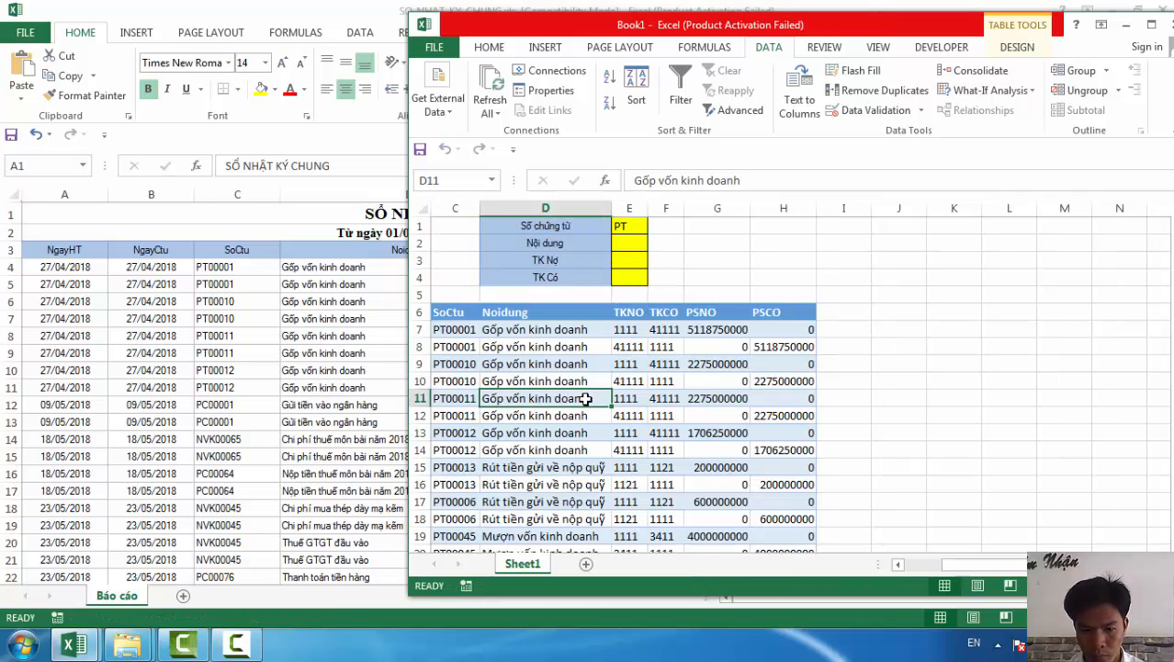
{"action": "key", "text": "ctrl+shift+Down"}
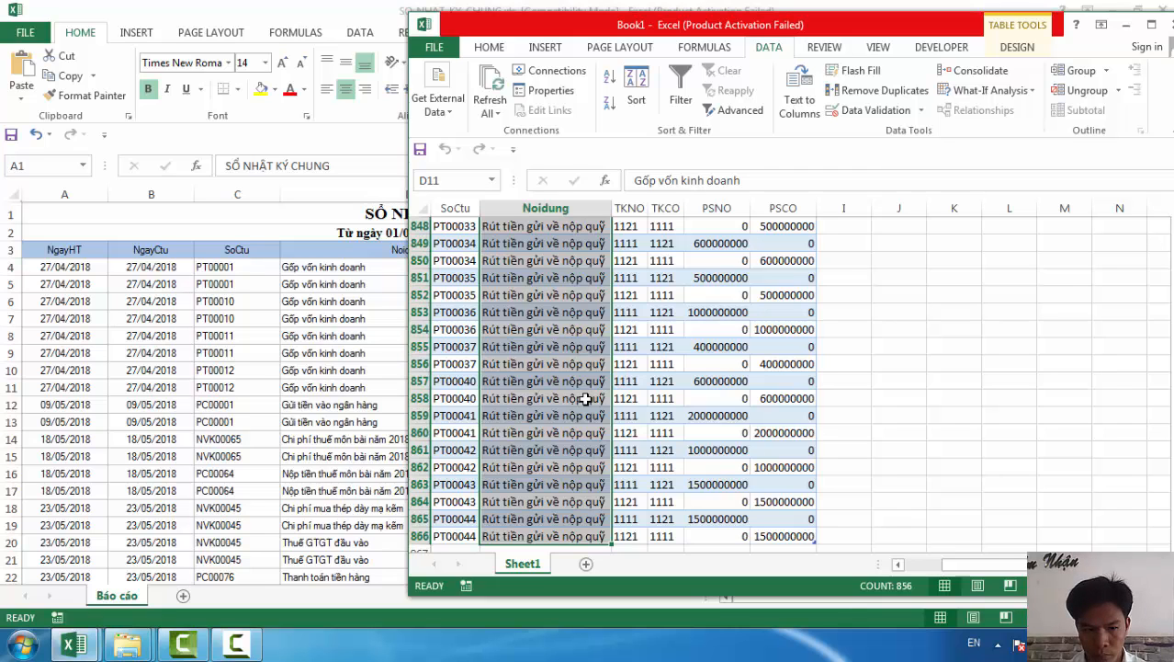
{"action": "key", "text": "ctrl+shift+Up"}
{"action": "key", "text": "Up"}
{"action": "key", "text": "ctrl+shift+Up"}
{"action": "key", "text": "ctrl+shift+Up"}
{"action": "key", "text": "ctrl+shift+Up"}
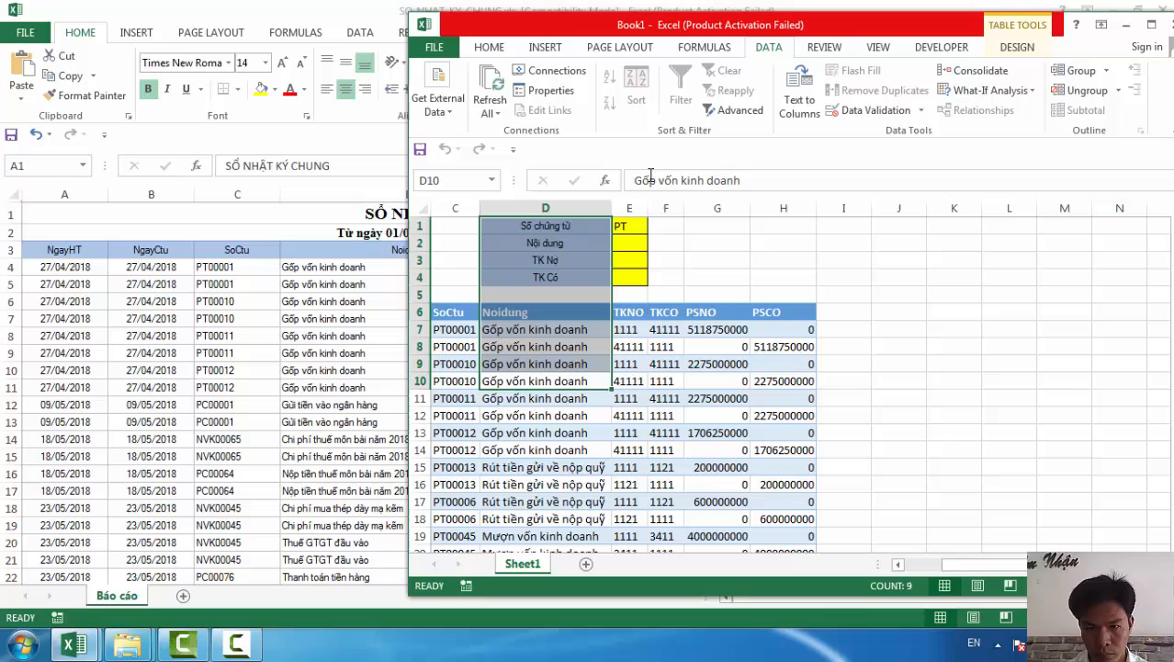
Clear the Số chứng từ criterion in cell E1 and check the unfiltered records down to the last row
{"action": "left_click", "coordinate": [628, 229]}
{"action": "key", "text": "Delete"}
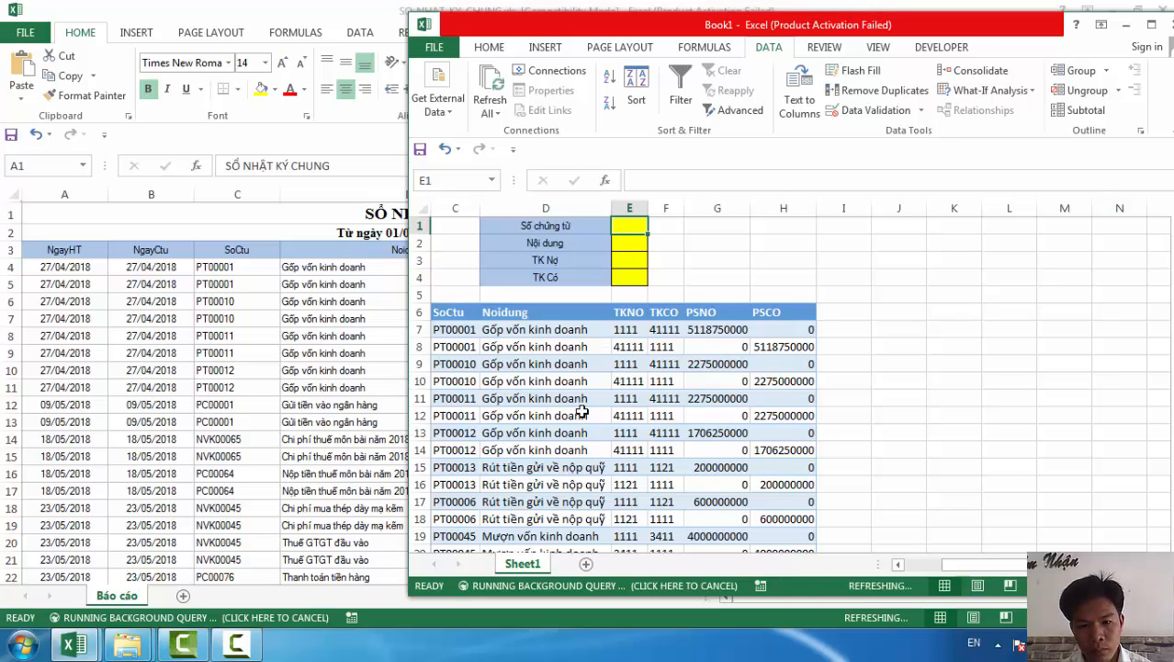
{"action": "left_click", "coordinate": [582, 411]}
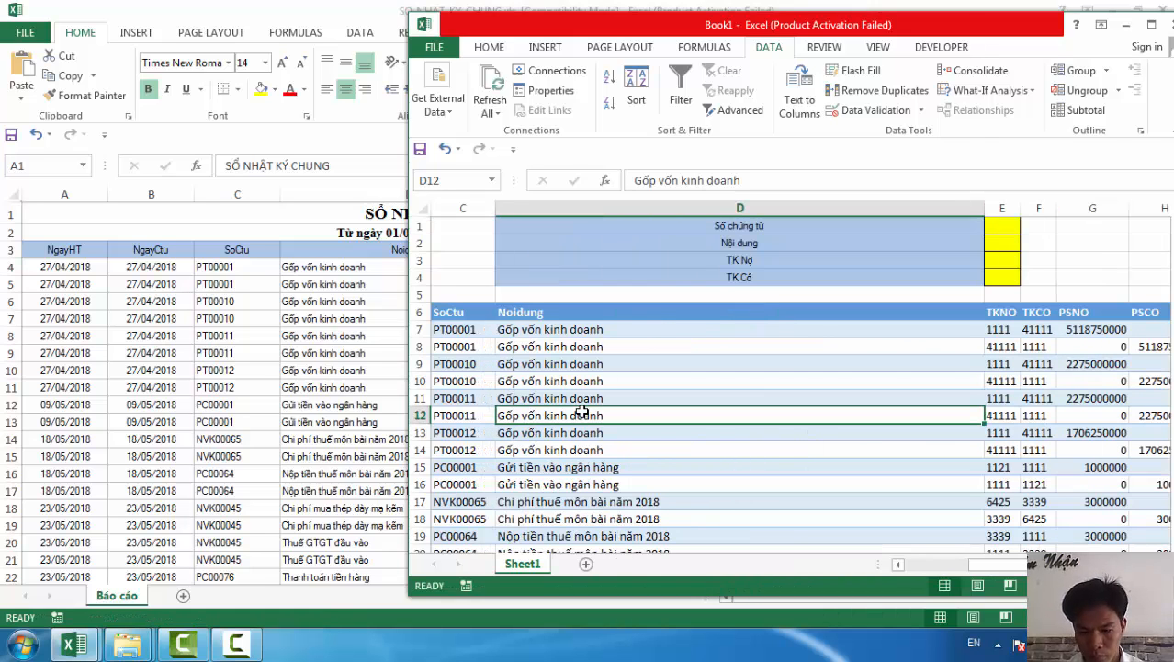
{"action": "key", "text": "ctrl+shift+Down"}
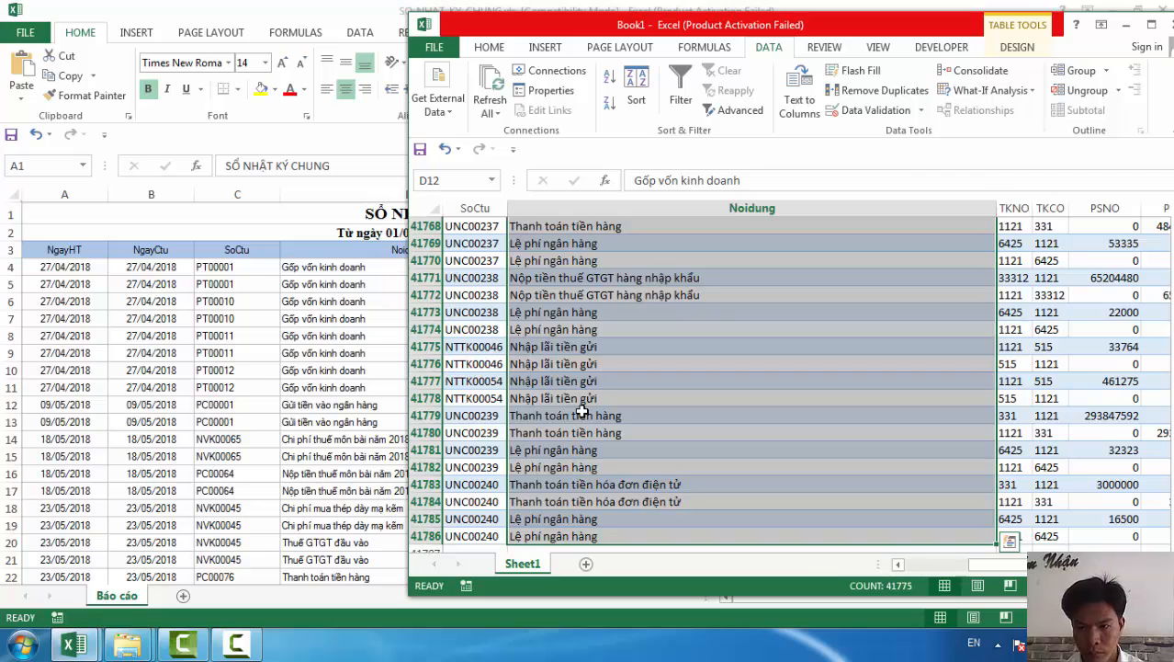
{"action": "key", "text": "ctrl+Up"}
{"action": "key", "text": "ctrl+Up"}
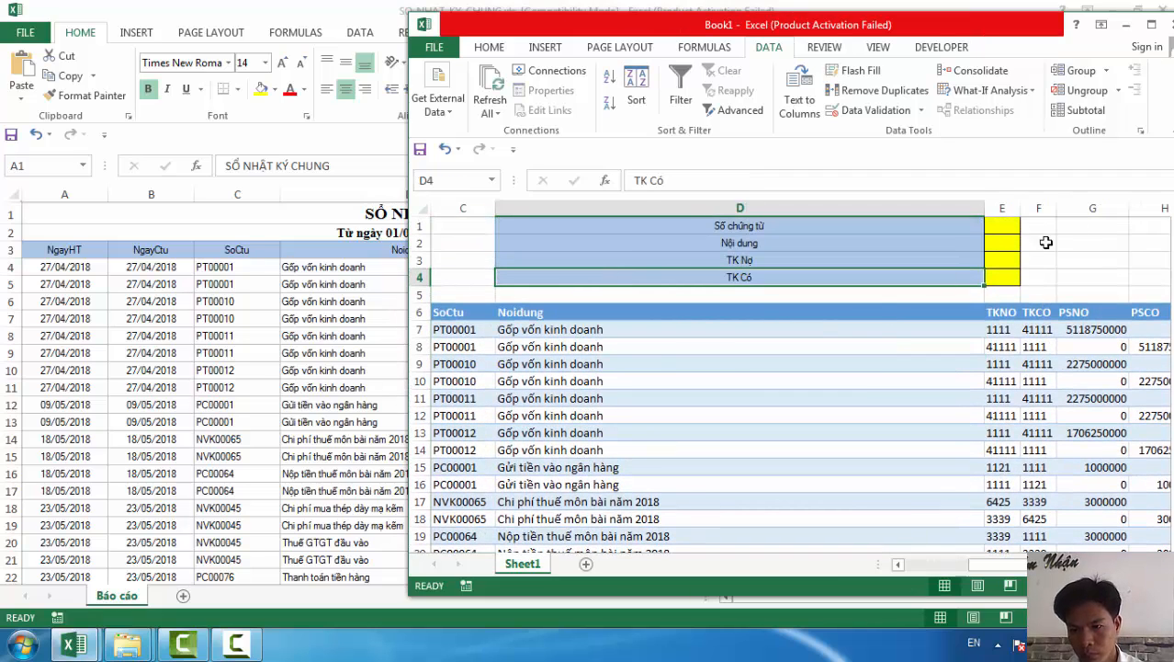
Filter the records by document number by entering C as the Số chứng từ criterion in cell E1
{"action": "left_click", "coordinate": [992, 230]}
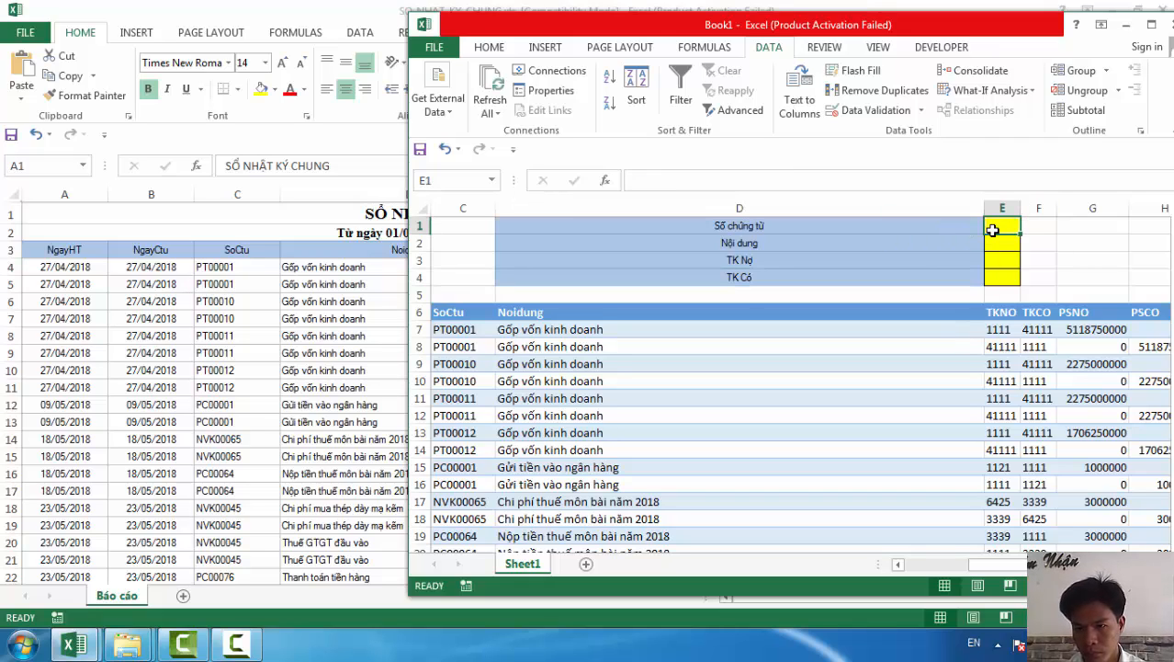
{"action": "key", "text": "Return"}
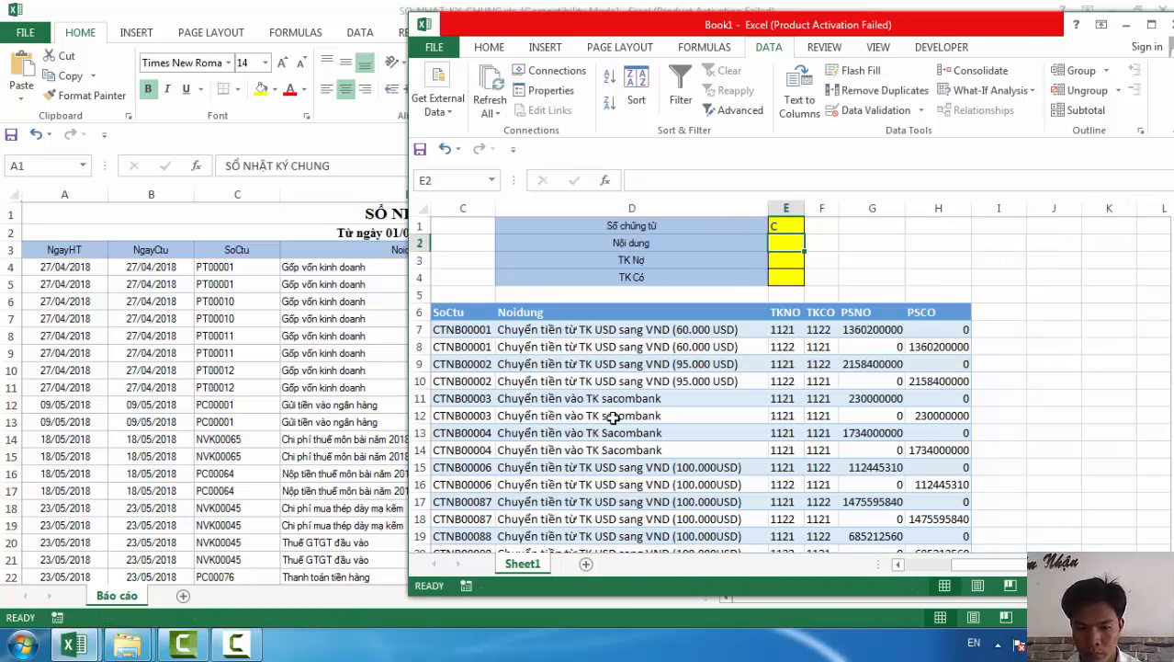
Examine the records filtered by document number C, down to the last row and back up to the table's start
{"action": "left_click", "coordinate": [613, 417]}
{"action": "key", "text": "ctrl+shift+Down"}
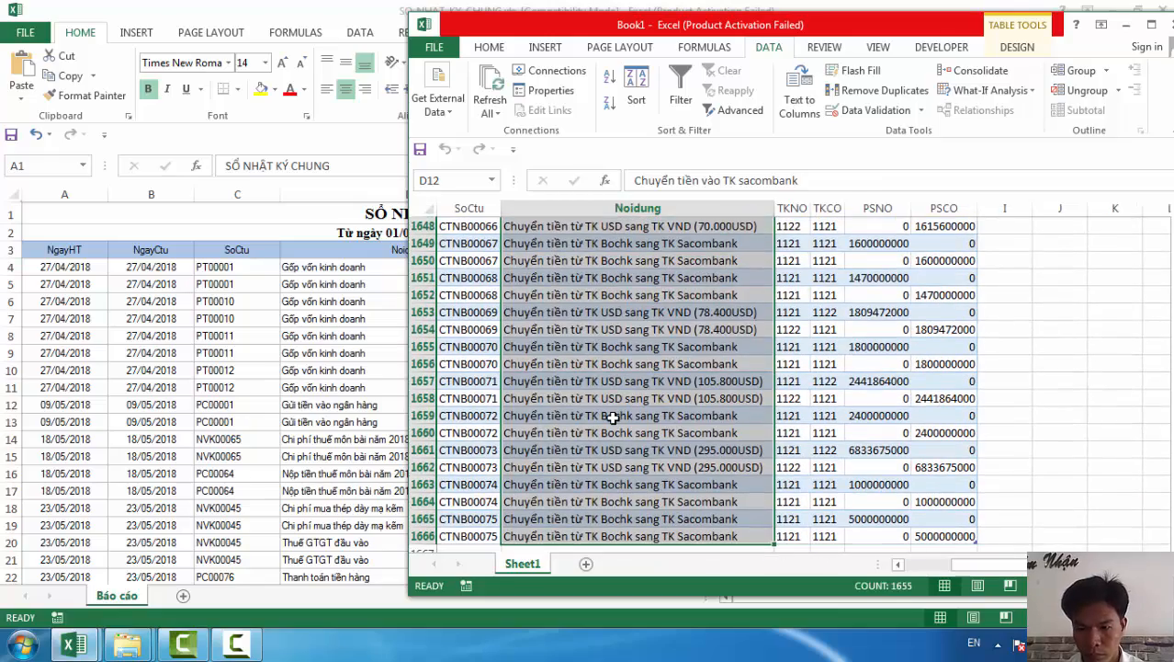
{"action": "key", "text": "ctrl+shift+Up"}
{"action": "key", "text": "ctrl+shift+Up"}
{"action": "key", "text": "ctrl+shift+Up"}
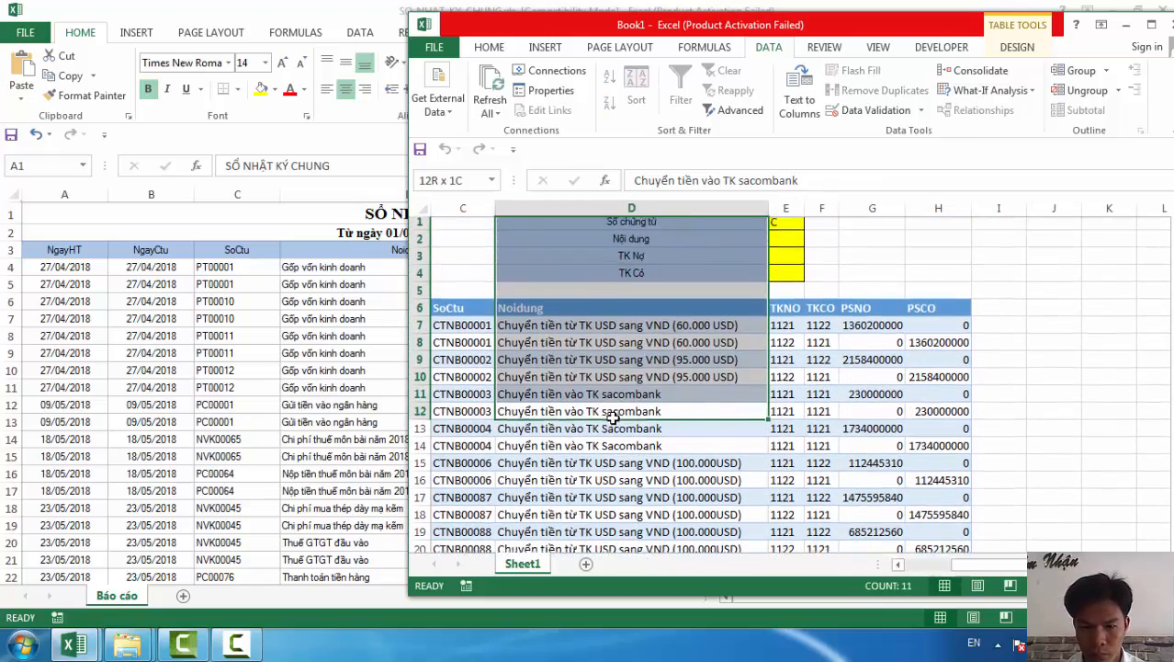
{"action": "key", "text": "Up"}
{"action": "key", "text": "Up"}
{"action": "left_click", "coordinate": [791, 346]}
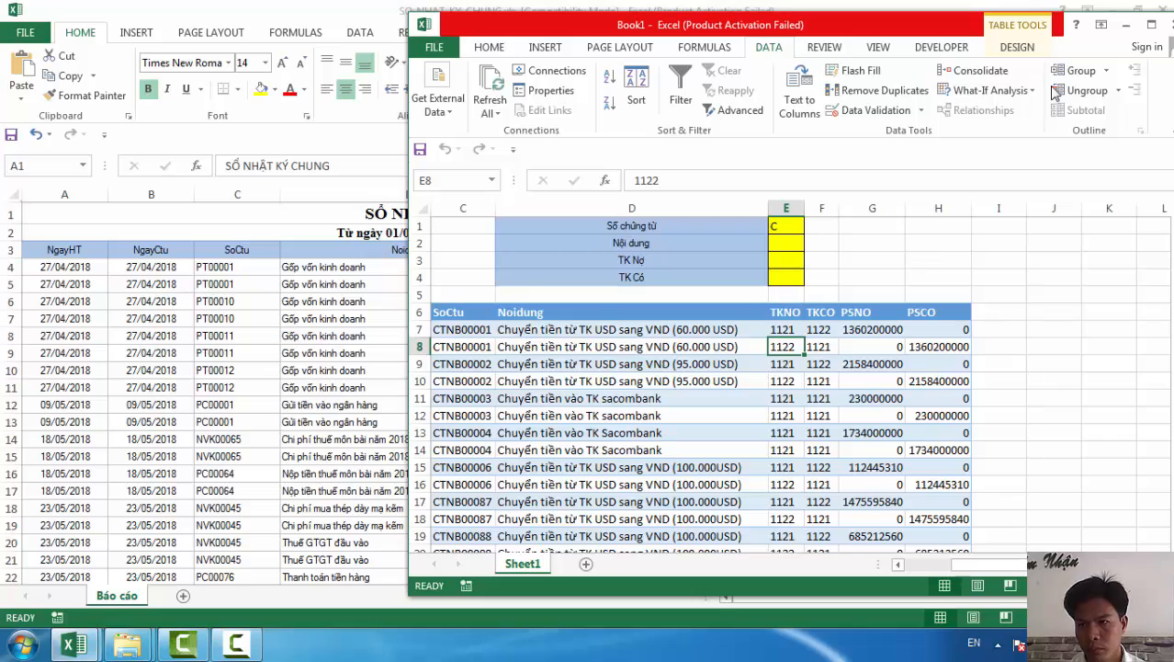
Maximize the Book1 window, and minimize both Book1 and SO_NHAT_KY_CHUNG.xls to reach the desktop
{"action": "left_click", "coordinate": [1153, 27]}
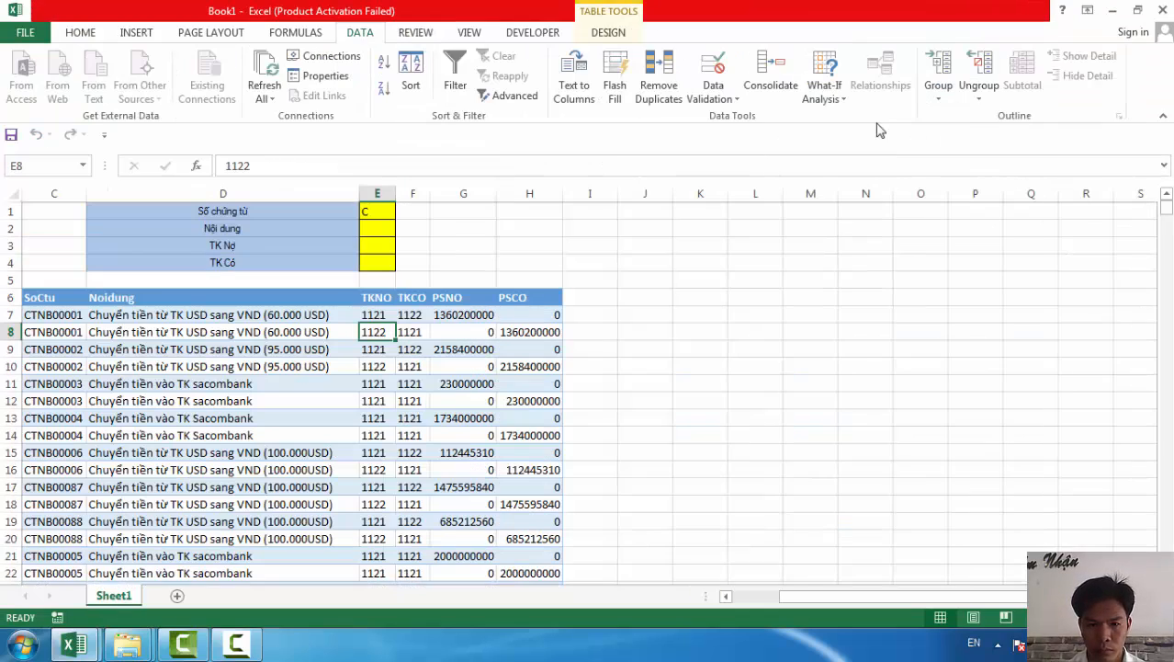
{"action": "left_click", "coordinate": [531, 314]}
{"action": "left_click", "coordinate": [1112, 10]}
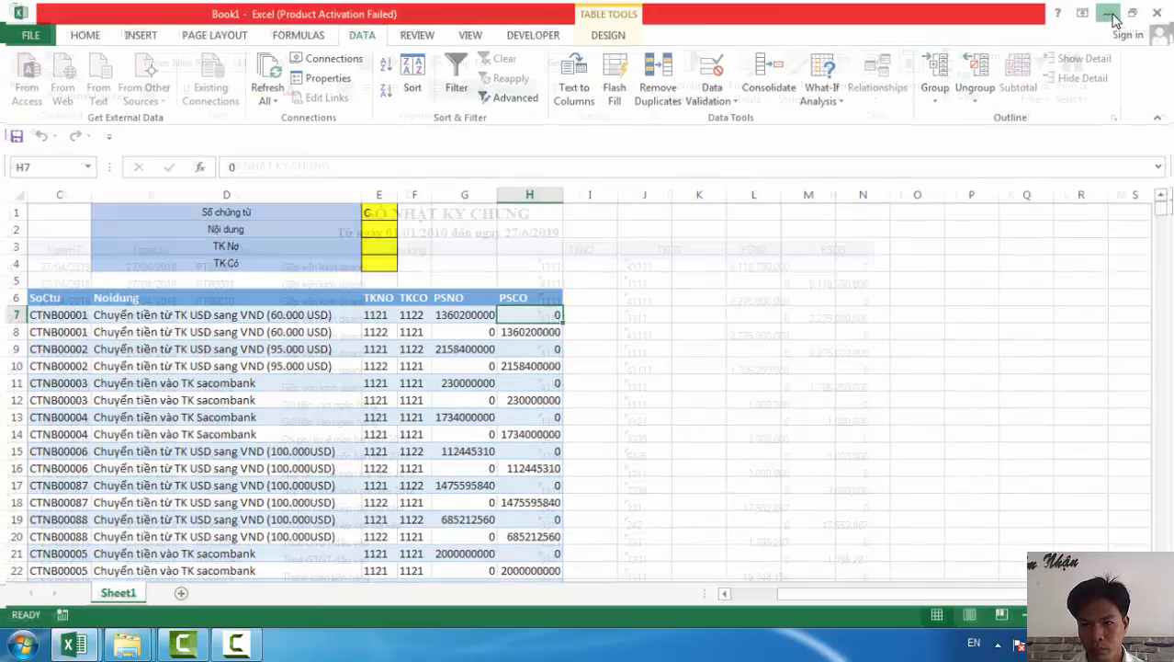
{"action": "left_click", "coordinate": [432, 406]}
{"action": "left_click", "coordinate": [431, 422]}
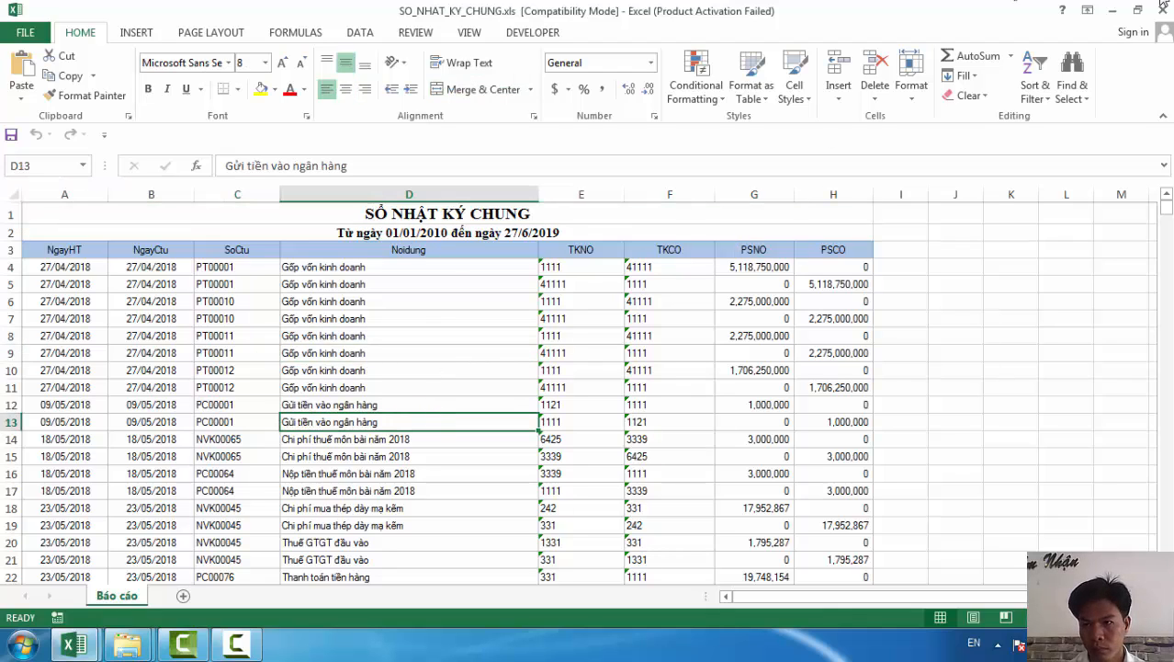
{"action": "left_click", "coordinate": [1112, 11]}
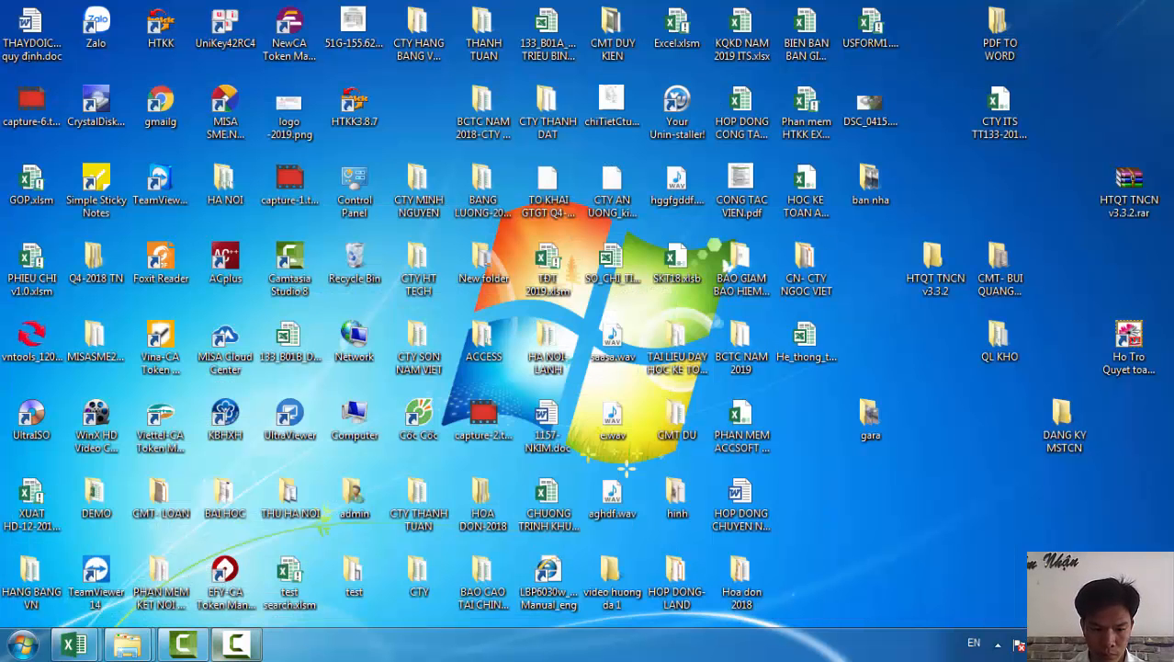
Switch to the PDF TO WORD folder window and locate the source file SO_NHAT_KY_CHUNG.xls
{"action": "mouse_move", "coordinate": [147, 641]}
{"action": "left_click", "coordinate": [314, 543]}
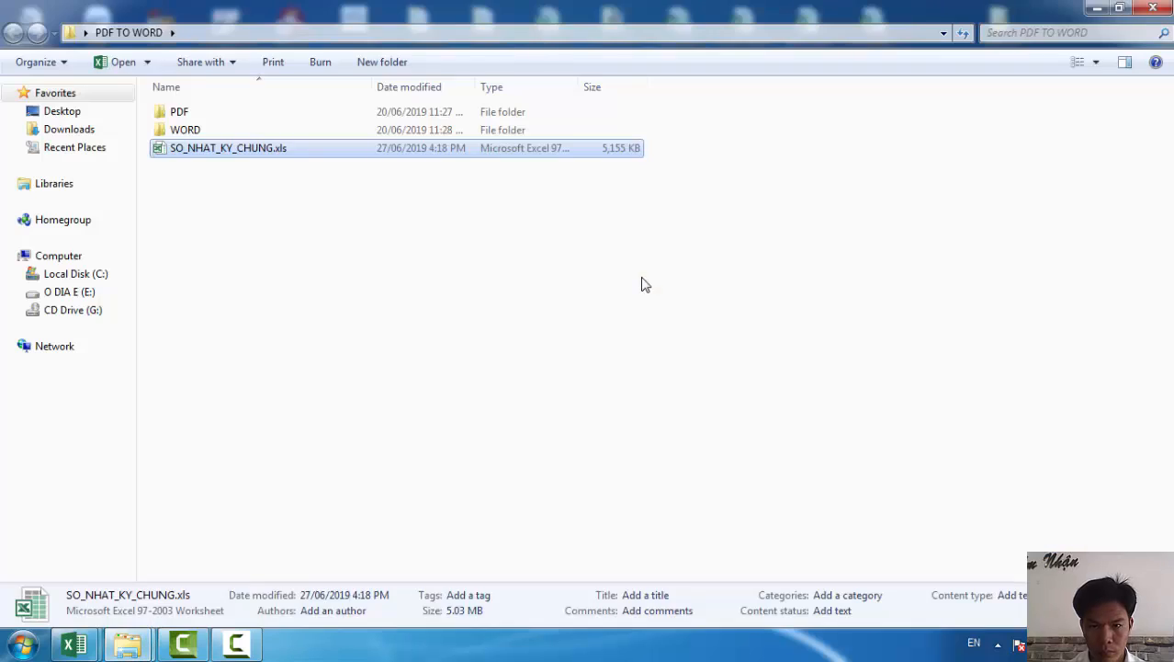
{"action": "left_click", "coordinate": [270, 155]}
{"action": "left_click", "coordinate": [299, 297]}
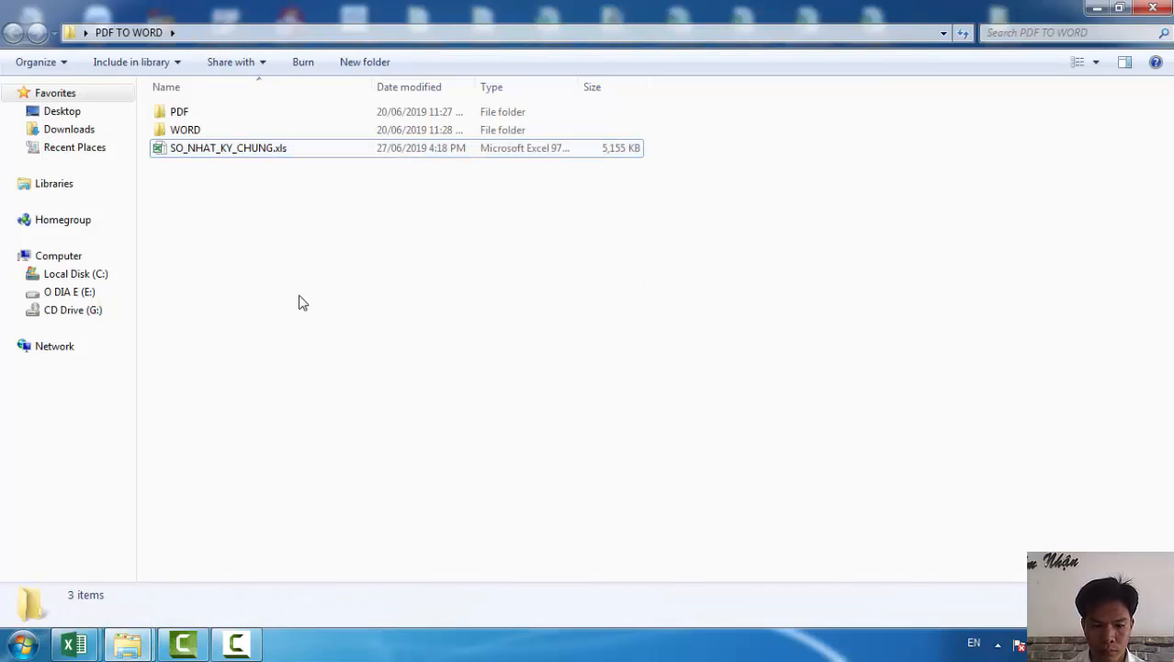
Switch back to the Book1 workbook in Excel and add a new worksheet after Sheet1
{"action": "mouse_move", "coordinate": [74, 643]}
{"action": "mouse_move", "coordinate": [299, 551]}
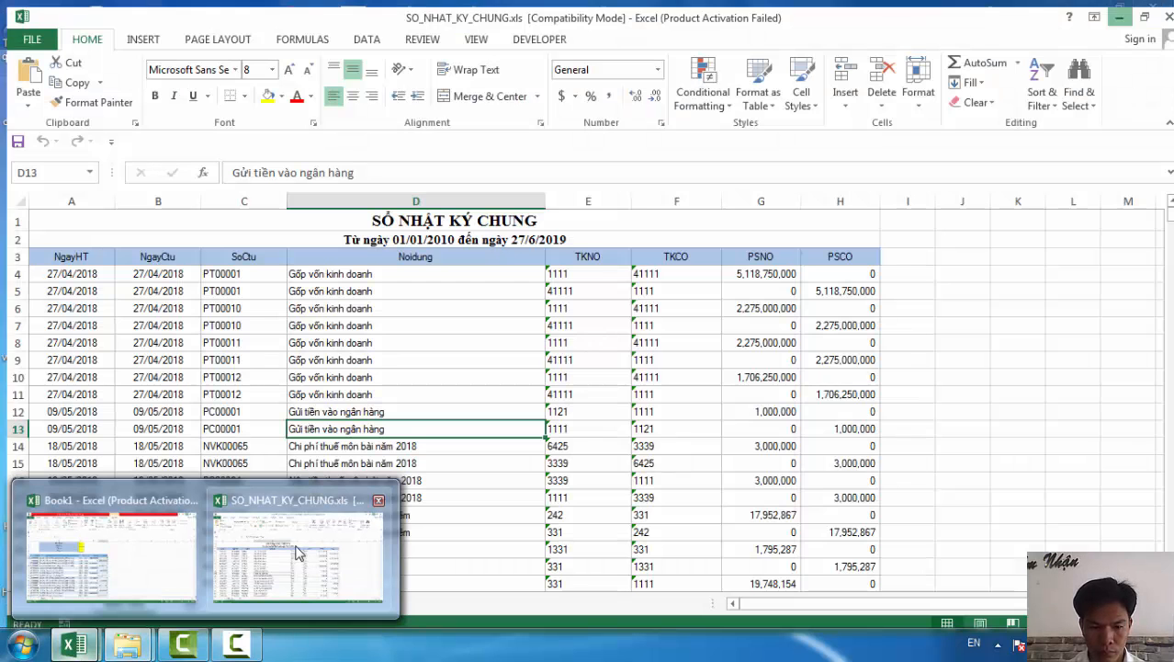
{"action": "left_click", "coordinate": [270, 554]}
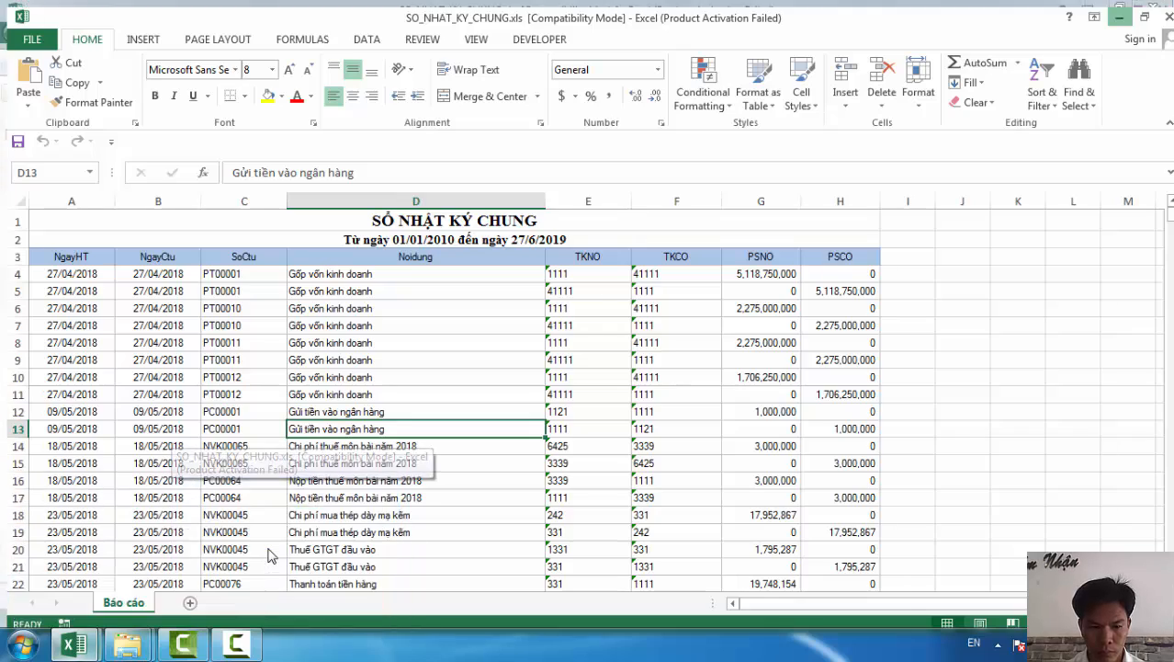
{"action": "left_click", "coordinate": [175, 596]}
{"action": "left_click", "coordinate": [116, 595]}
Rename the new worksheet as test
{"action": "right_click", "coordinate": [175, 596]}
{"action": "left_click", "coordinate": [215, 412]}
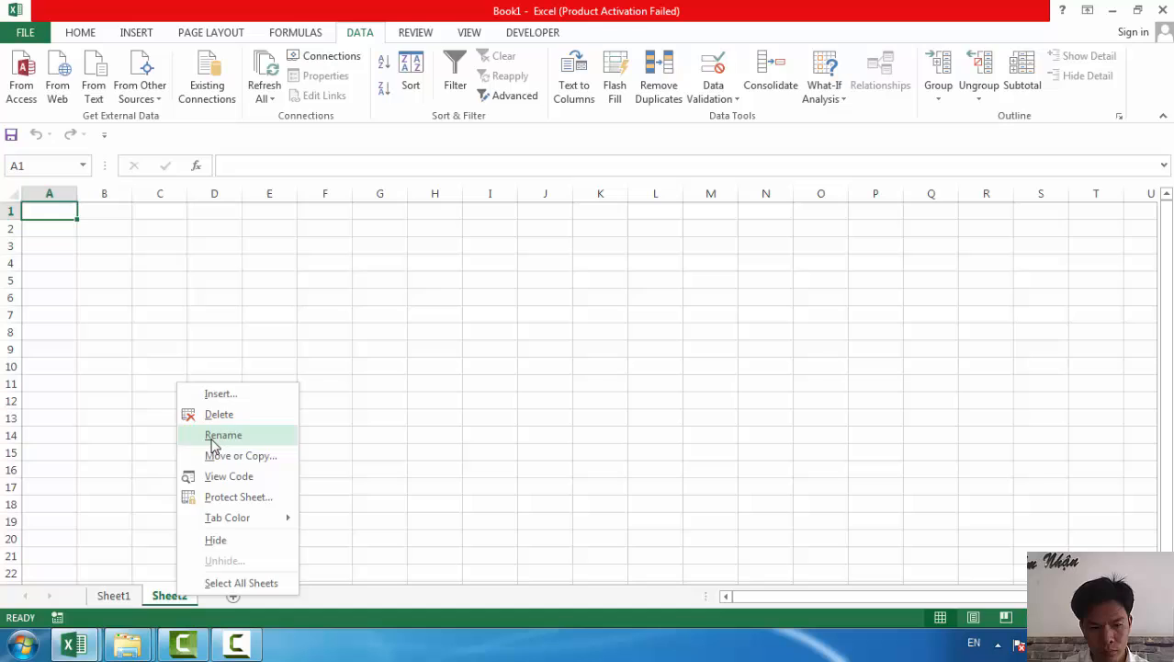
{"action": "left_click", "coordinate": [212, 441]}
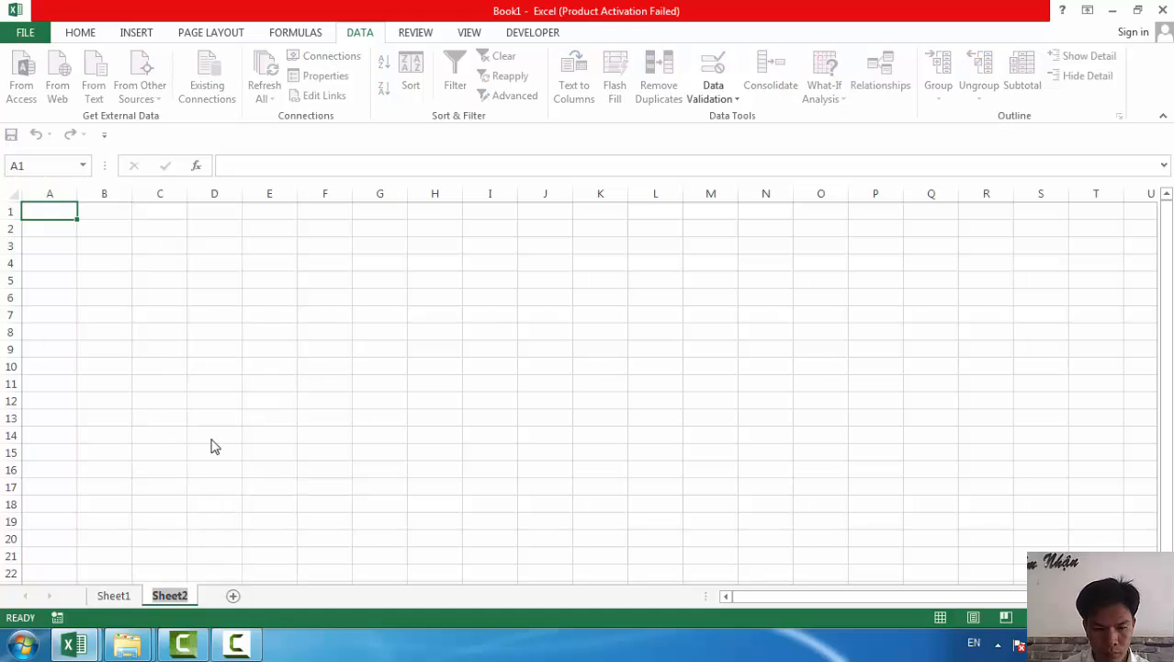
{"action": "type", "text": "test"}
{"action": "key", "text": "Return"}
Copy the four-row criteria block from Sheet1 to cell D1 of the test sheet and widen column D
{"action": "left_click", "coordinate": [113, 595]}
{"action": "left_click_drag", "start_coordinate": [322, 262], "coordinate": [377, 212]}
{"action": "key", "text": "ctrl+c"}
{"action": "left_click", "coordinate": [162, 596]}
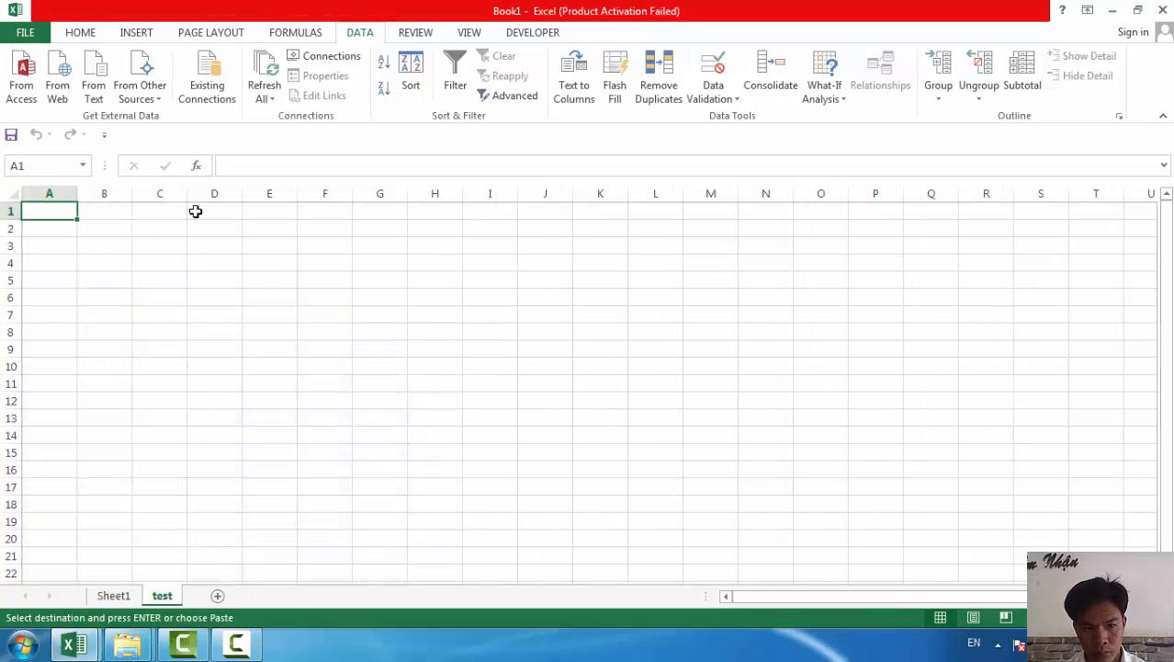
{"action": "left_click", "coordinate": [197, 213]}
{"action": "key", "text": "ctrl+v"}
{"action": "left_click", "coordinate": [255, 324]}
{"action": "left_click_drag", "start_coordinate": [242, 193], "coordinate": [294, 193]}
{"action": "left_click", "coordinate": [262, 338]}
Create a Microsoft Query data import from Excel files, selecting the source workbook in the Desktop's PDF TO WORD folder
{"action": "left_click", "coordinate": [140, 84]}
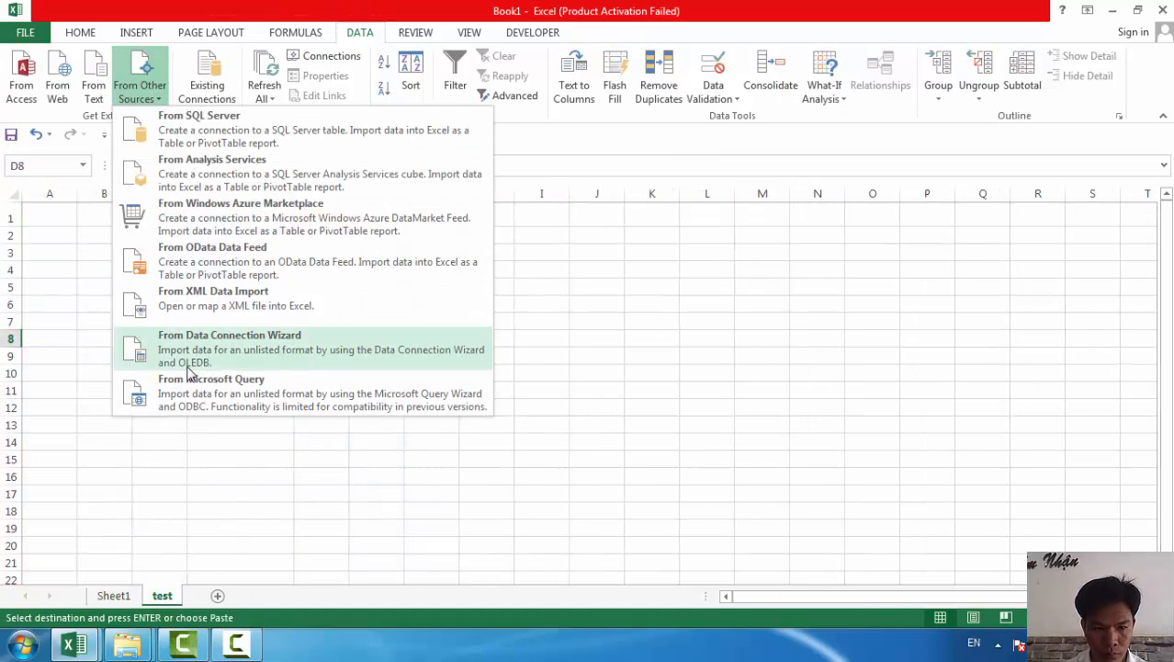
{"action": "left_click", "coordinate": [189, 375]}
{"action": "left_click", "coordinate": [736, 257]}
{"action": "left_click", "coordinate": [542, 366]}
{"action": "double_click", "coordinate": [544, 365]}
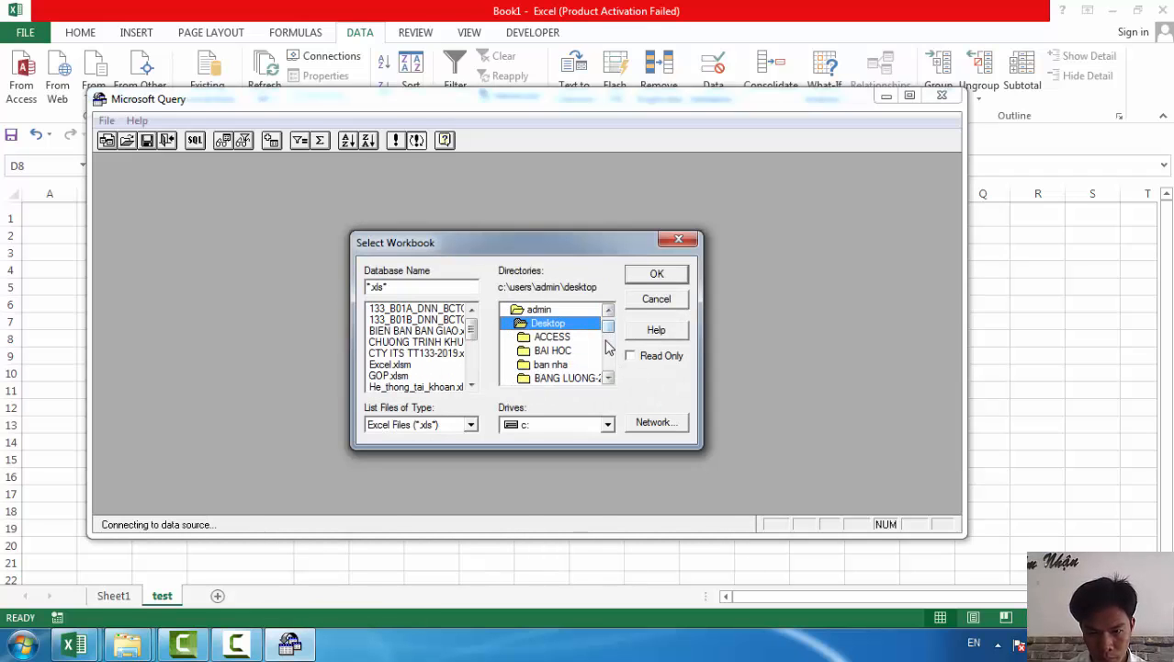
{"action": "scroll", "coordinate": [551, 349], "scroll_direction": "down", "scroll_amount": 5}
{"action": "double_click", "coordinate": [551, 336]}
{"action": "left_click", "coordinate": [414, 308]}
{"action": "left_click", "coordinate": [656, 273]}
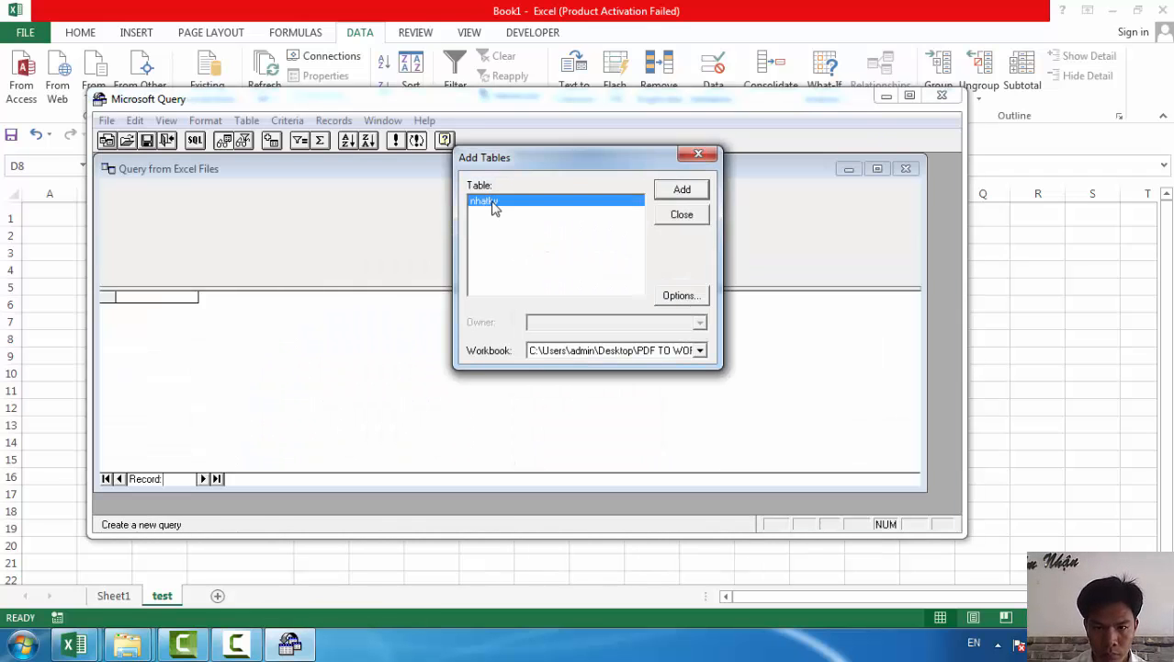
Add the nhatky table to the query and include all of its fields
{"action": "left_click", "coordinate": [681, 189]}
{"action": "left_click", "coordinate": [686, 228]}
{"action": "double_click", "coordinate": [123, 211]}
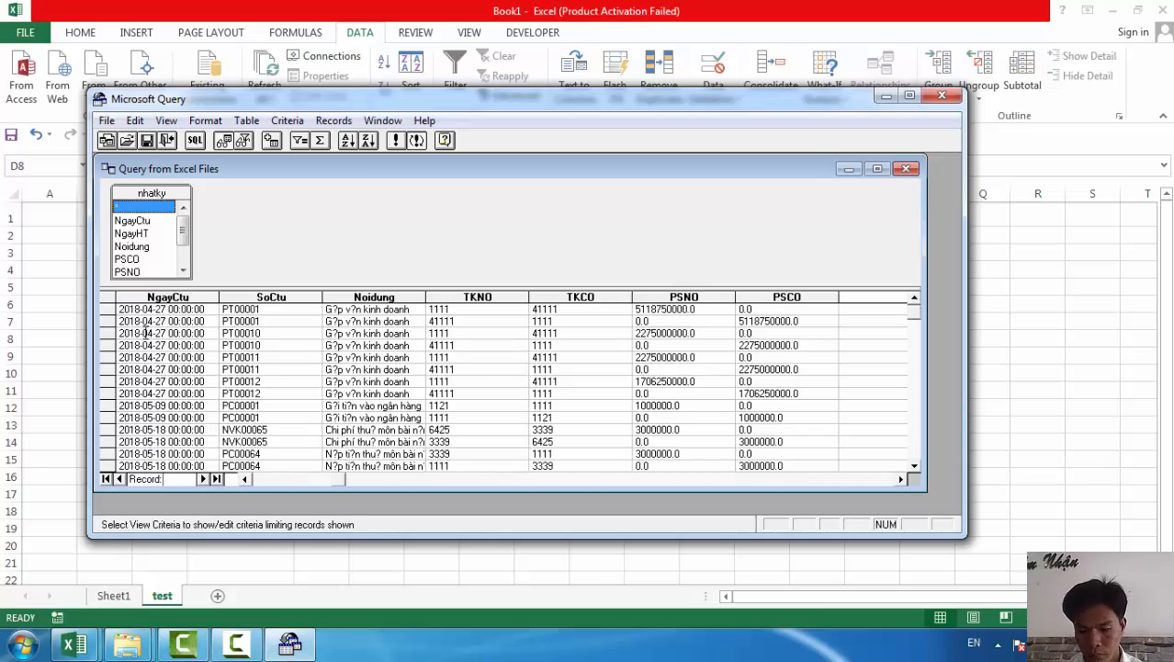
Show the query's criteria grid and move the query window clear of the criteria cells on the test sheet
{"action": "left_click", "coordinate": [243, 139]}
{"action": "left_click", "coordinate": [253, 307]}
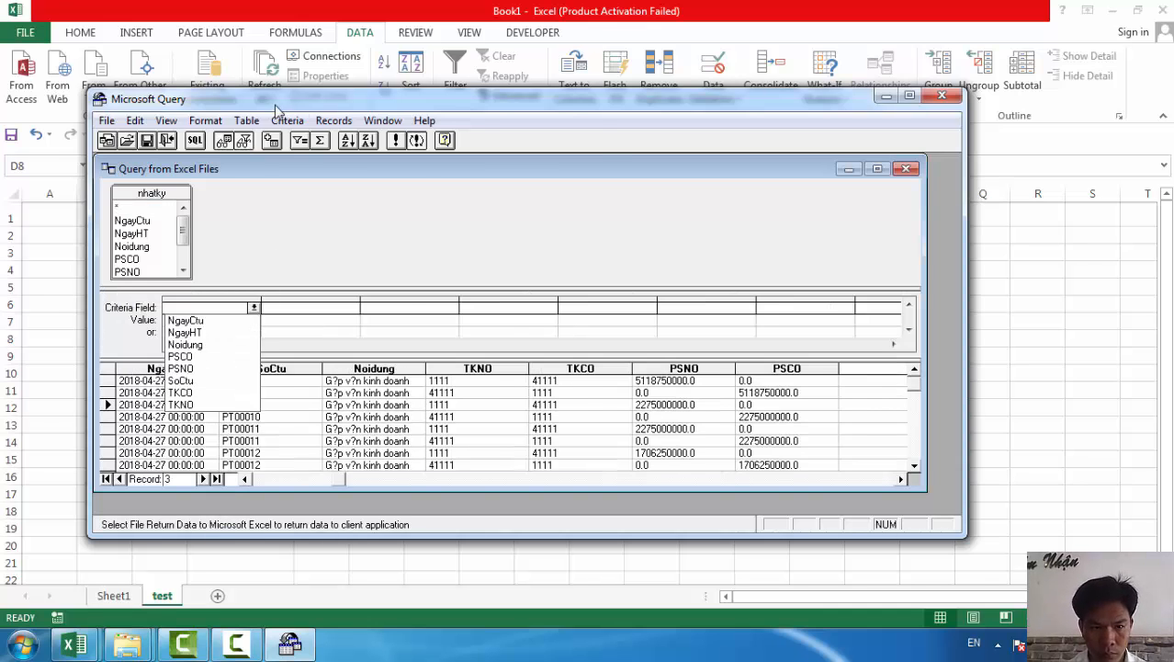
{"action": "left_click_drag", "start_coordinate": [275, 106], "coordinate": [616, 93]}
{"action": "scroll", "coordinate": [521, 228], "scroll_direction": "down", "scroll_amount": 1}
{"action": "left_click", "coordinate": [485, 233]}
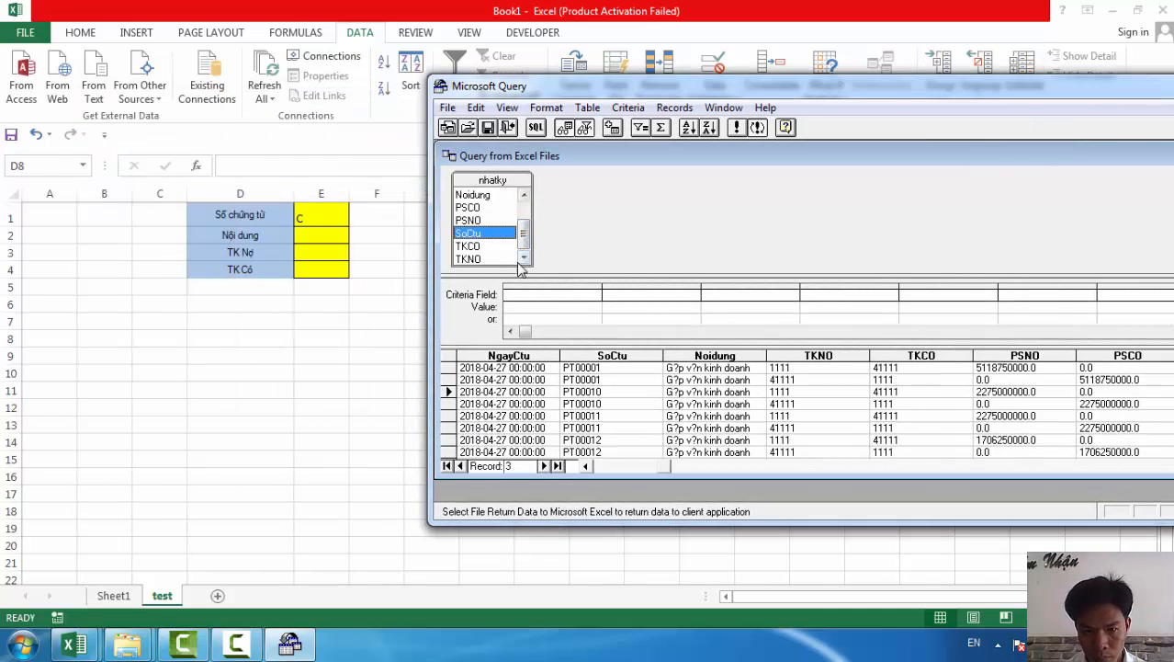
{"action": "key", "text": "Delete"}
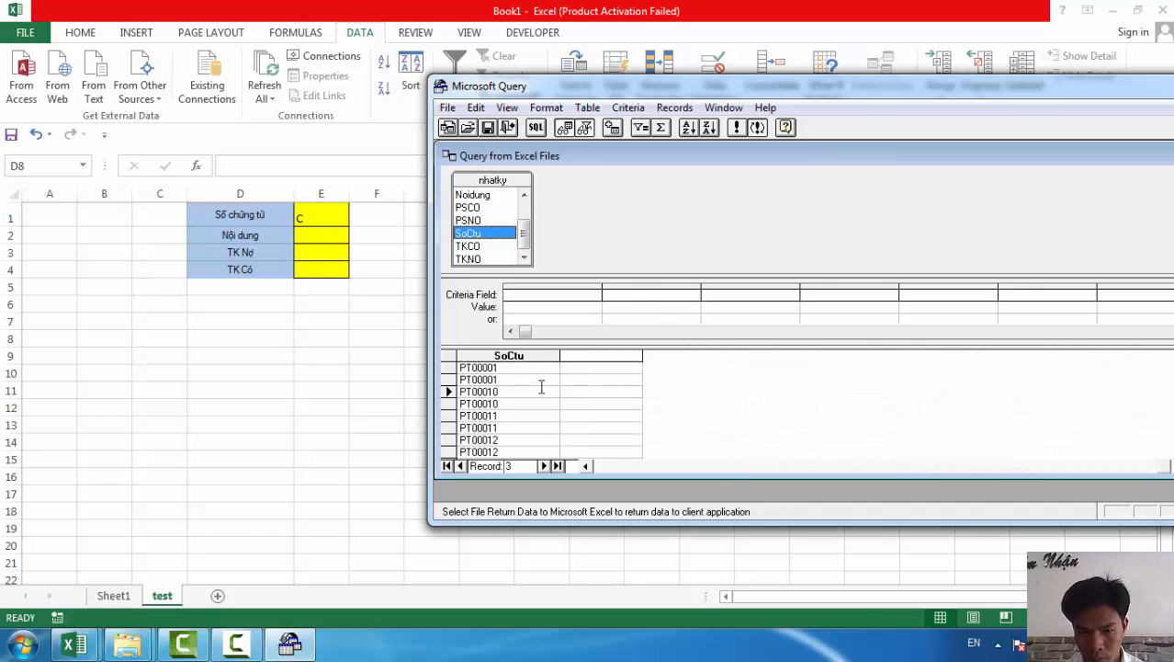
{"action": "left_click", "coordinate": [519, 357]}
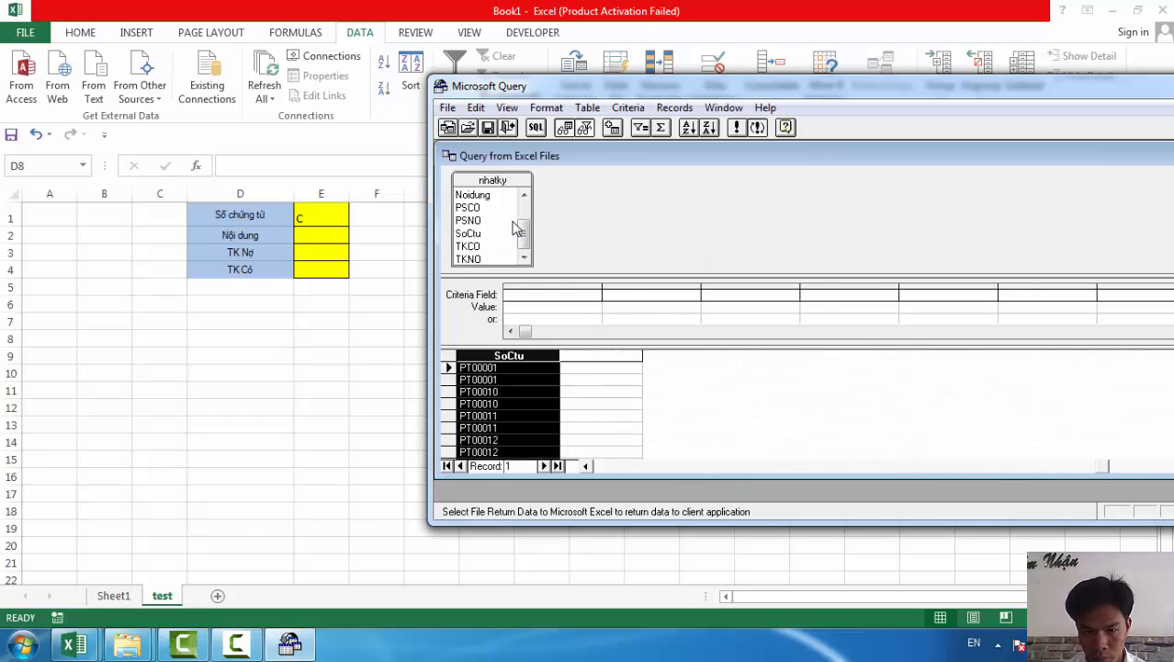
{"action": "left_click", "coordinate": [514, 366]}
{"action": "double_click", "coordinate": [929, 113]}
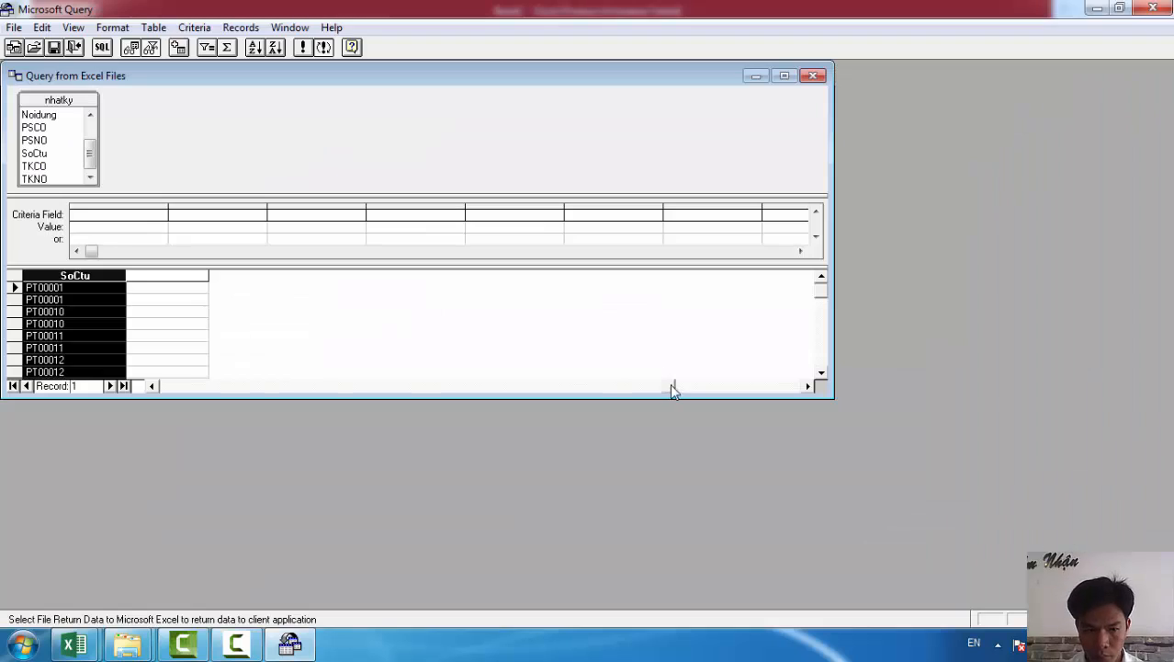
{"action": "left_click_drag", "start_coordinate": [671, 388], "coordinate": [228, 392]}
{"action": "key", "text": "Delete"}
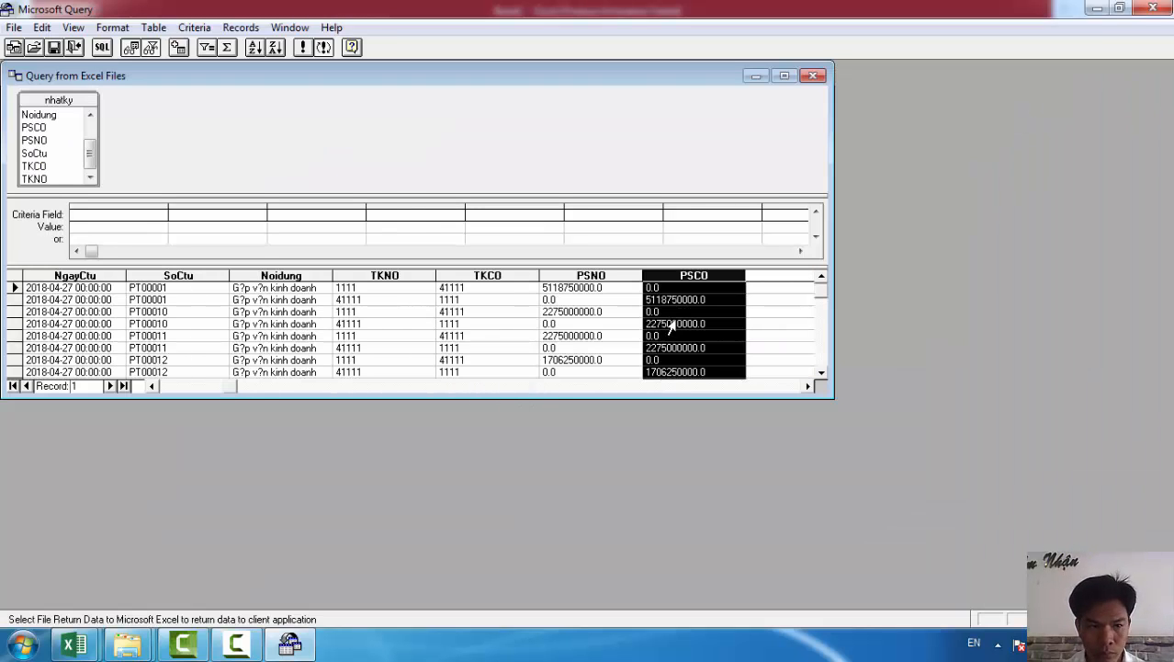
Set the first two criteria fields to SoCtu and Noidung, keeping the sheet's criteria cells in view
{"action": "left_click", "coordinate": [123, 214]}
{"action": "left_click", "coordinate": [161, 214]}
{"action": "left_click", "coordinate": [88, 286]}
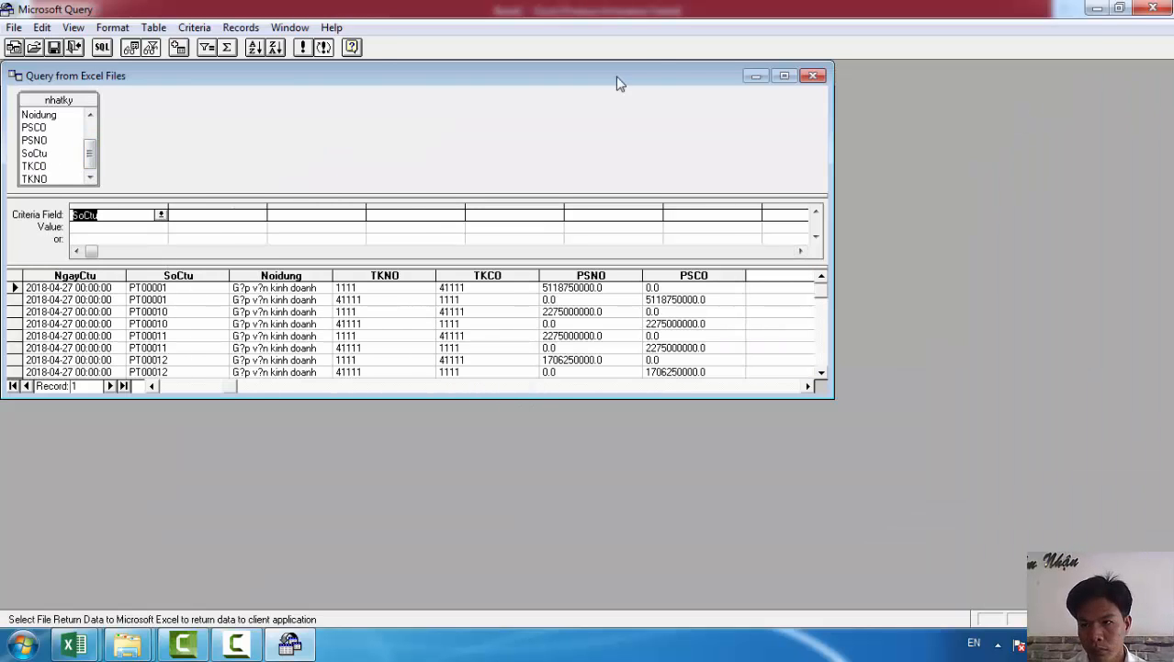
{"action": "left_click", "coordinate": [1120, 7]}
{"action": "left_click_drag", "start_coordinate": [676, 103], "coordinate": [872, 48]}
{"action": "left_click", "coordinate": [670, 261]}
{"action": "left_click", "coordinate": [669, 259]}
{"action": "left_click", "coordinate": [608, 302]}
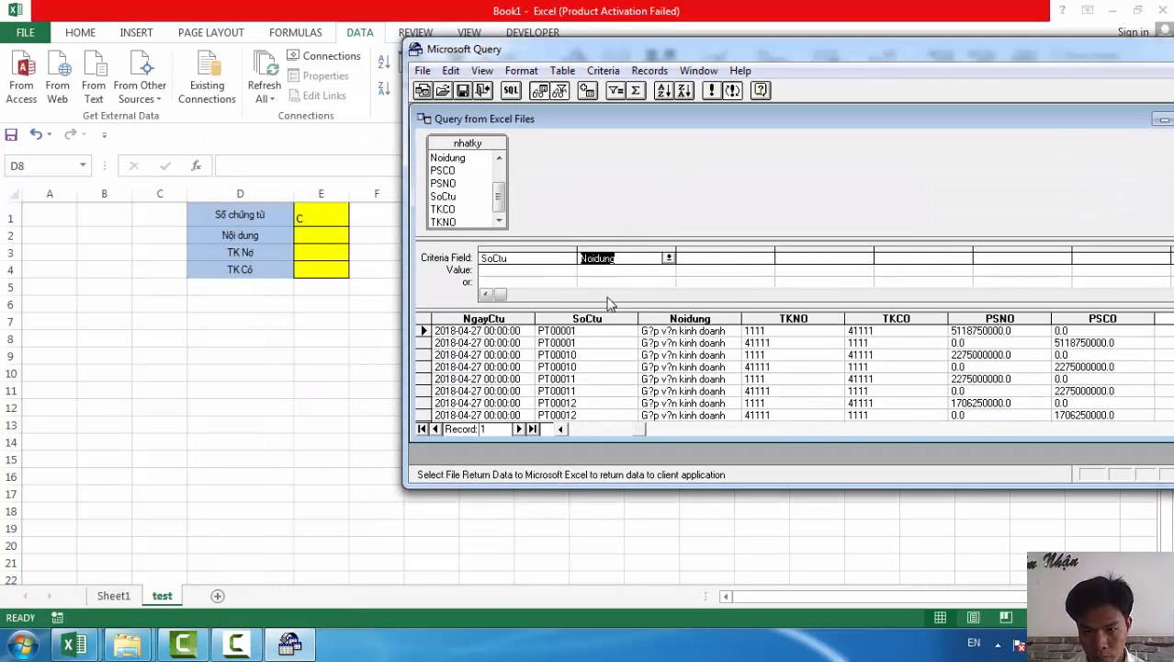
Set the third and fourth criteria fields to TKNO and TKCO
{"action": "left_click", "coordinate": [735, 259]}
{"action": "left_click", "coordinate": [772, 259]}
{"action": "left_click", "coordinate": [707, 356]}
{"action": "left_click", "coordinate": [853, 259]}
{"action": "left_click", "coordinate": [867, 258]}
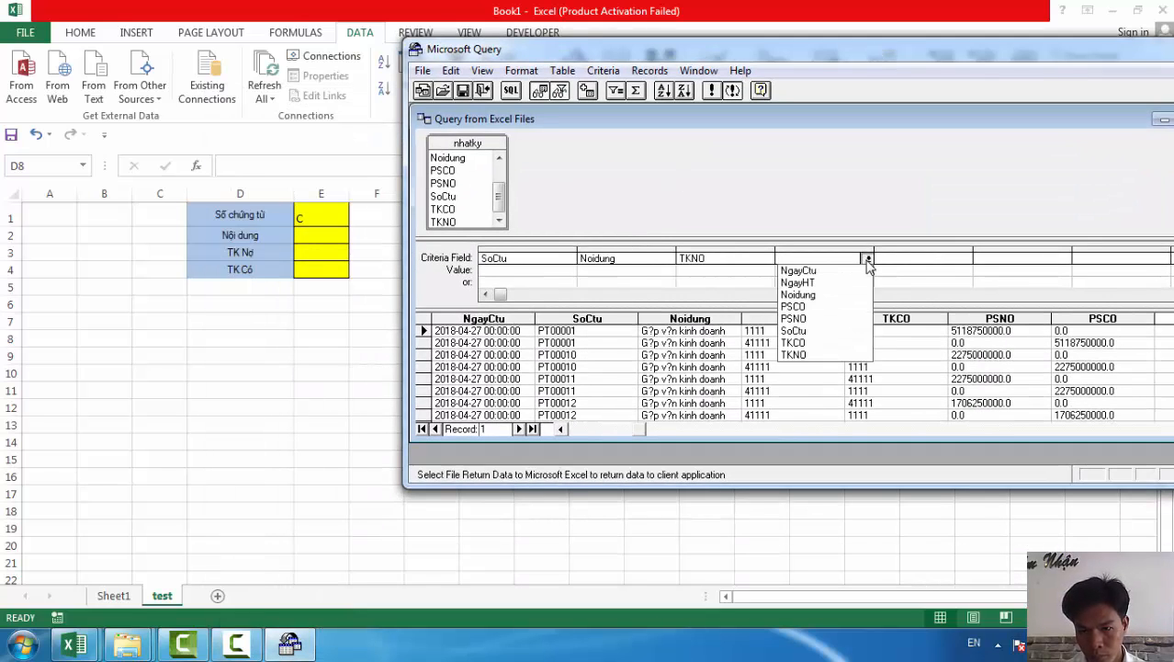
{"action": "left_click", "coordinate": [795, 340]}
Enter the parameter criterion Like []+'%' for the SoCtu and Noidung fields
{"action": "left_click", "coordinate": [520, 270]}
{"action": "type", "text": "like[]+%"}
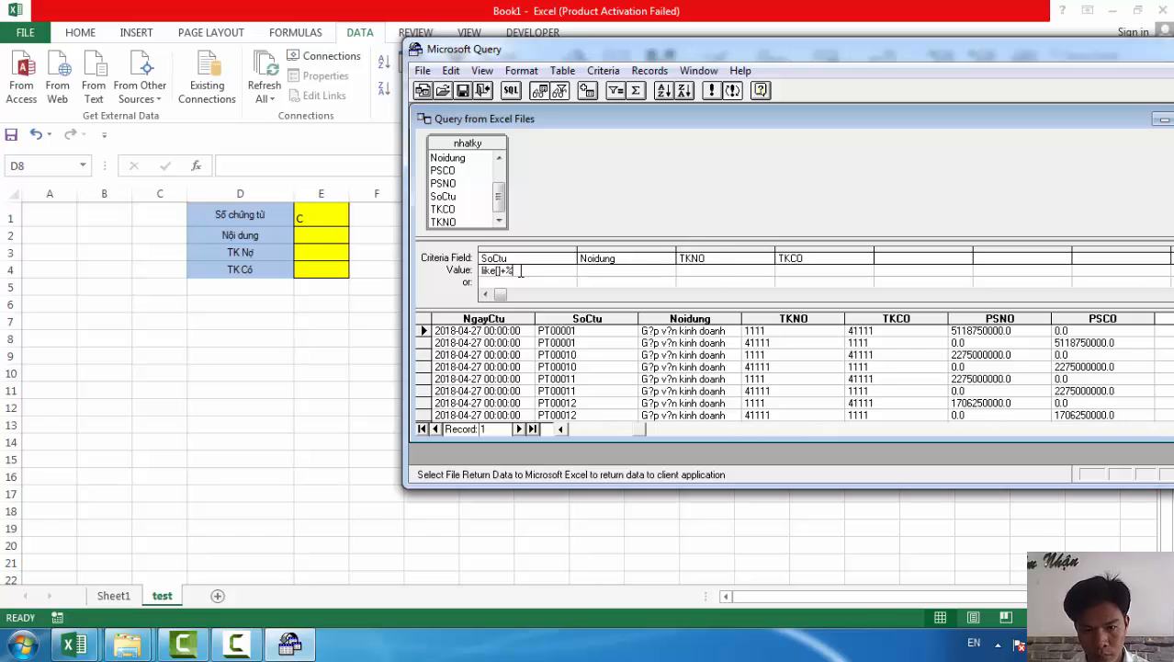
{"action": "key", "text": "Return"}
{"action": "type", "text": "c"}
{"action": "left_click", "coordinate": [545, 282]}
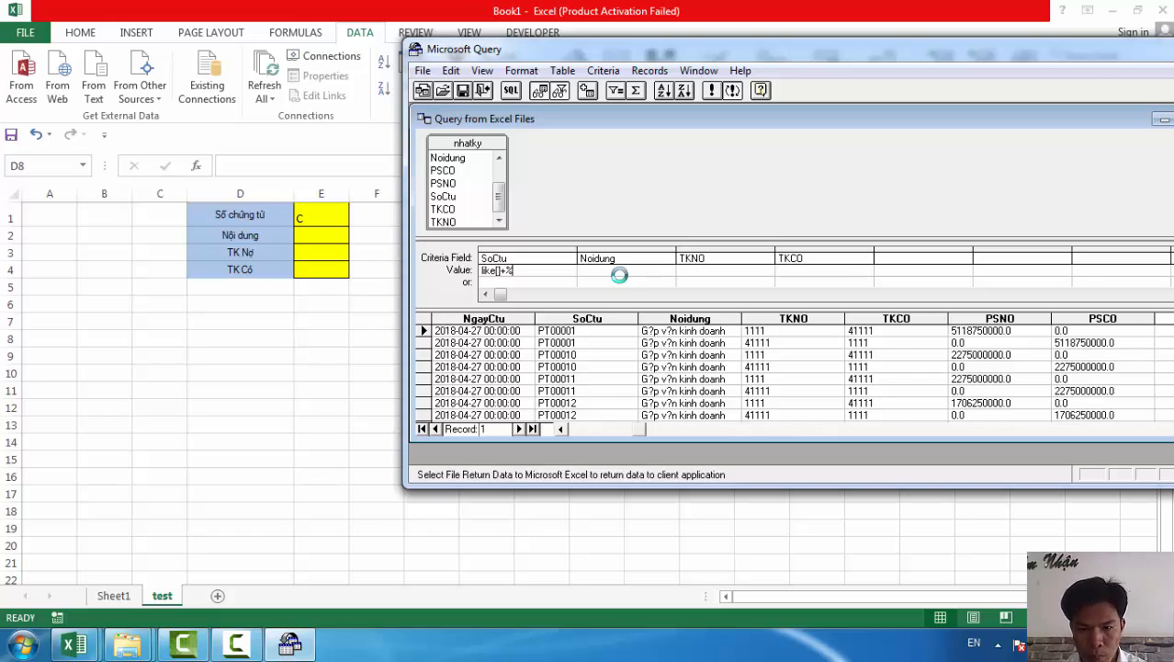
{"action": "left_click", "coordinate": [619, 272]}
{"action": "type", "text": "like"}
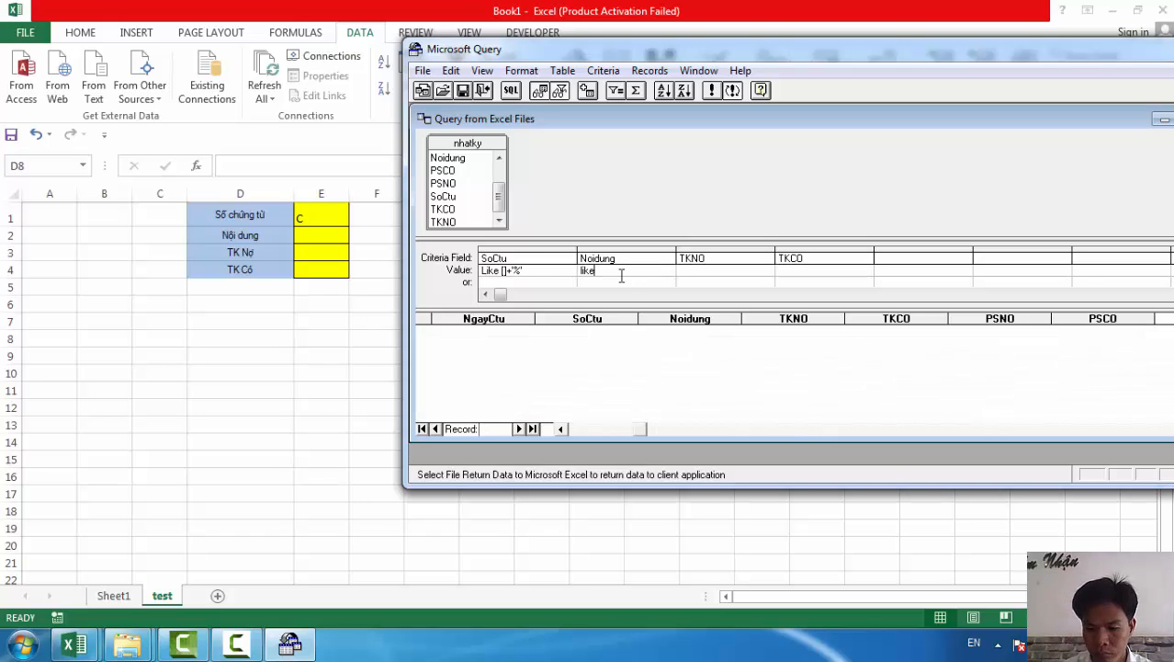
{"action": "type", "text": "[]+'%"}
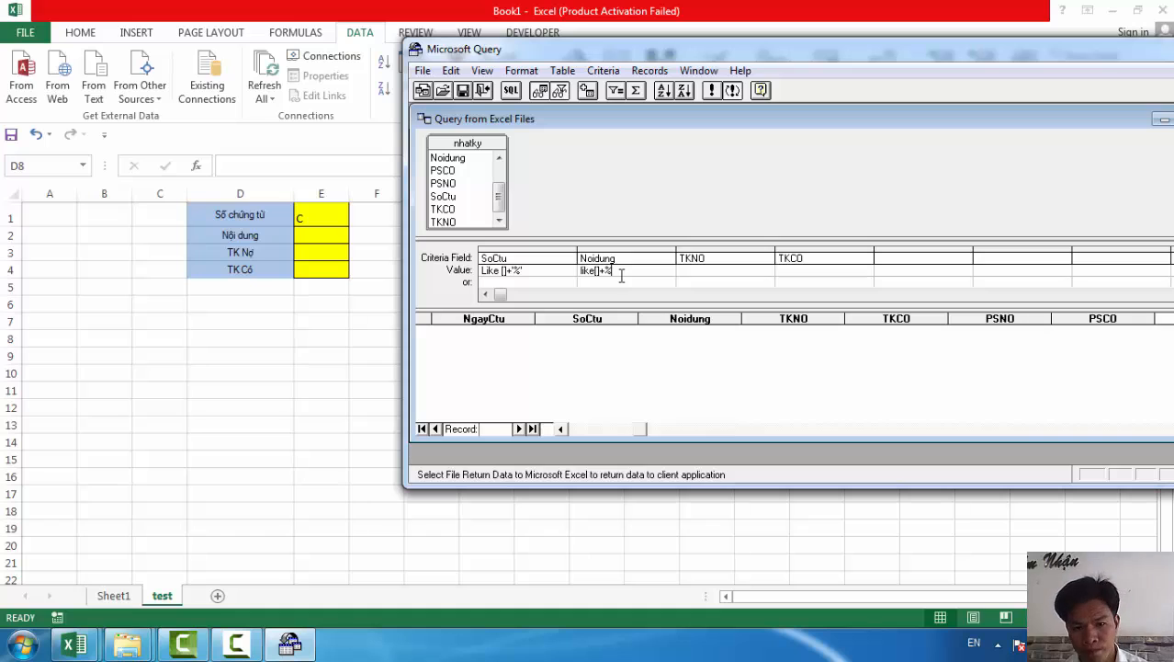
Enter the parameter criterion Like []+'%' for the TKNO and TKCO fields
{"action": "left_click", "coordinate": [700, 266]}
{"action": "type", "text": "like[]"}
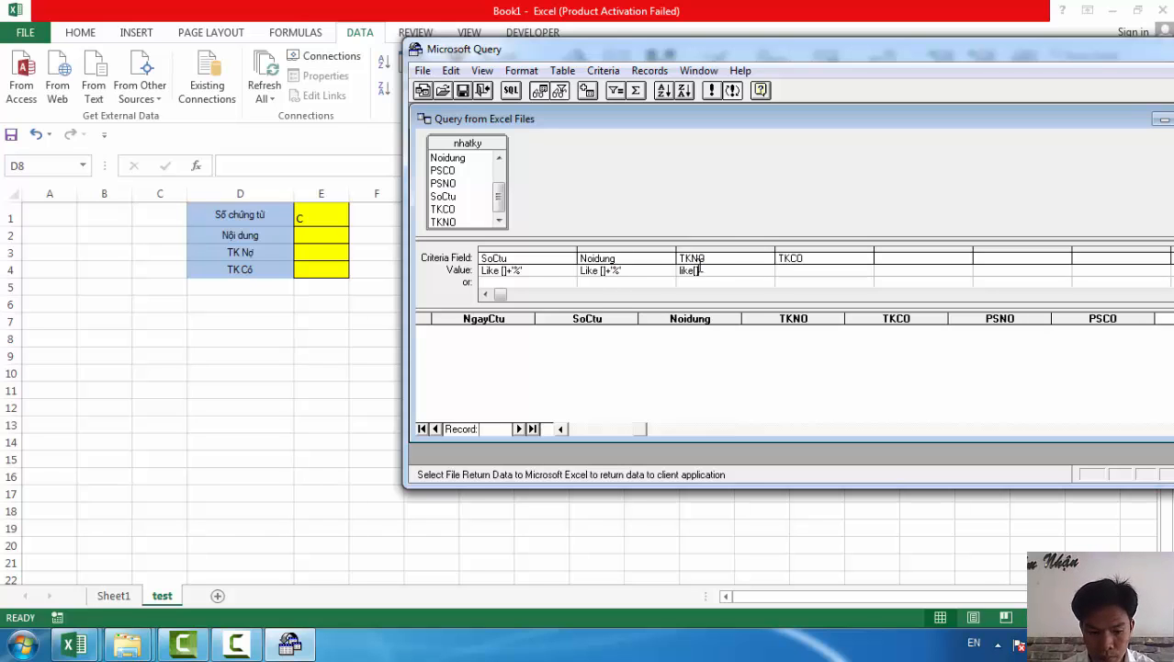
{"action": "type", "text": "+%"}
{"action": "key", "text": "Return"}
{"action": "key", "text": "Return"}
{"action": "key", "text": "Return"}
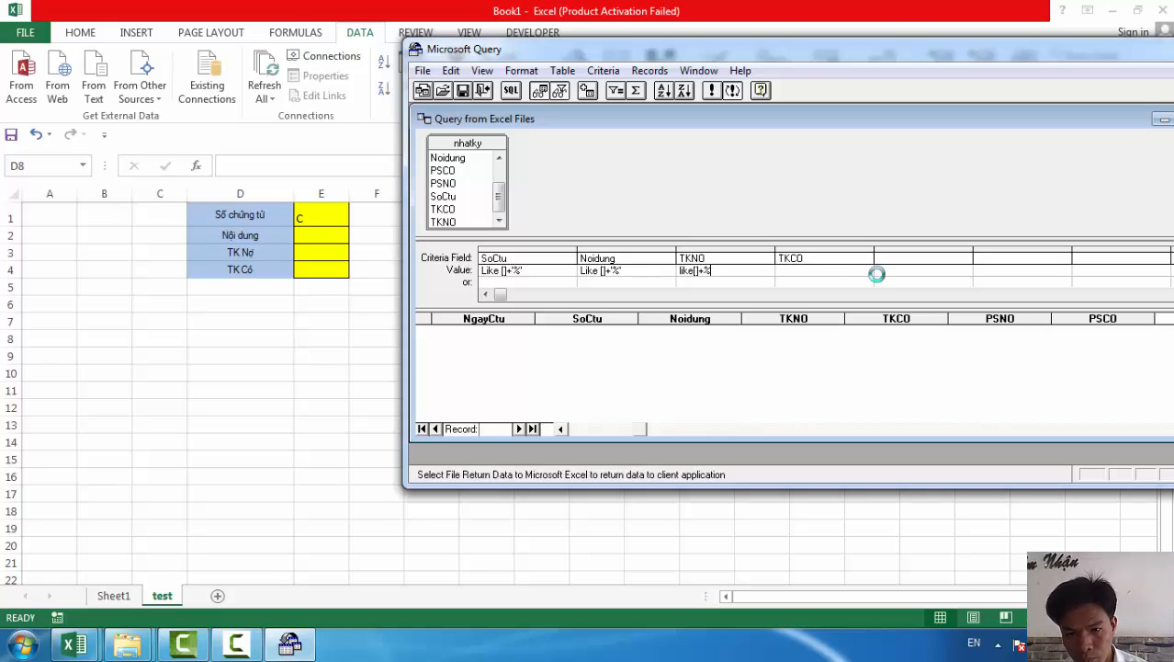
{"action": "left_click", "coordinate": [825, 270]}
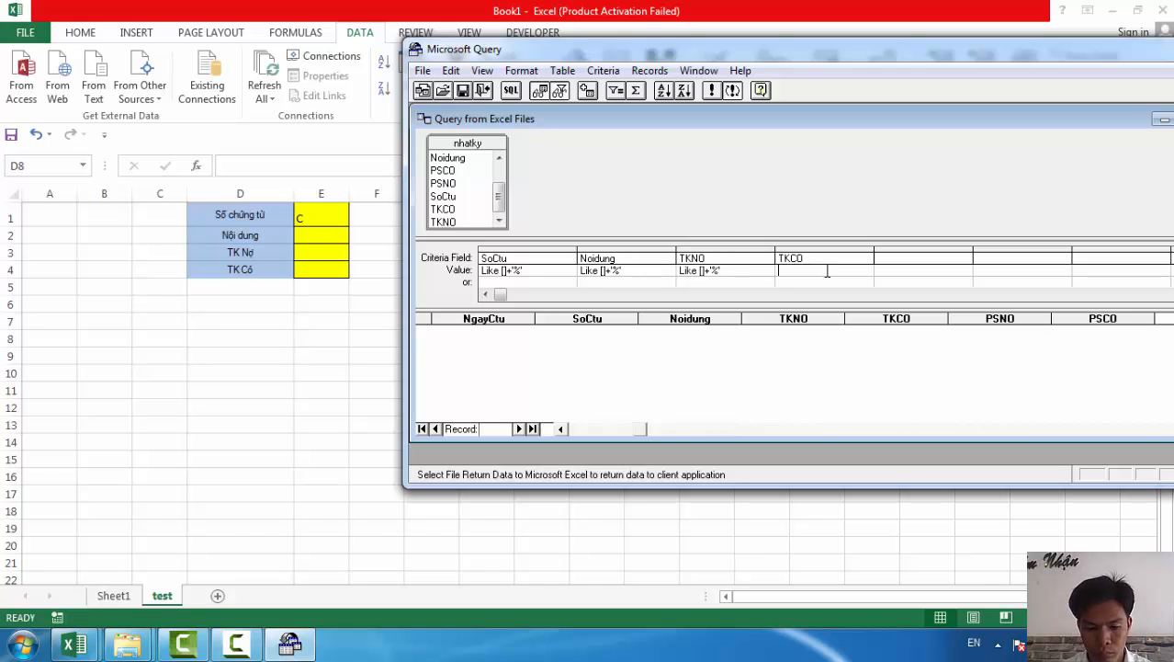
{"action": "type", "text": "like[]+%"}
{"action": "left_click", "coordinate": [666, 314]}
{"action": "key", "text": "Return"}
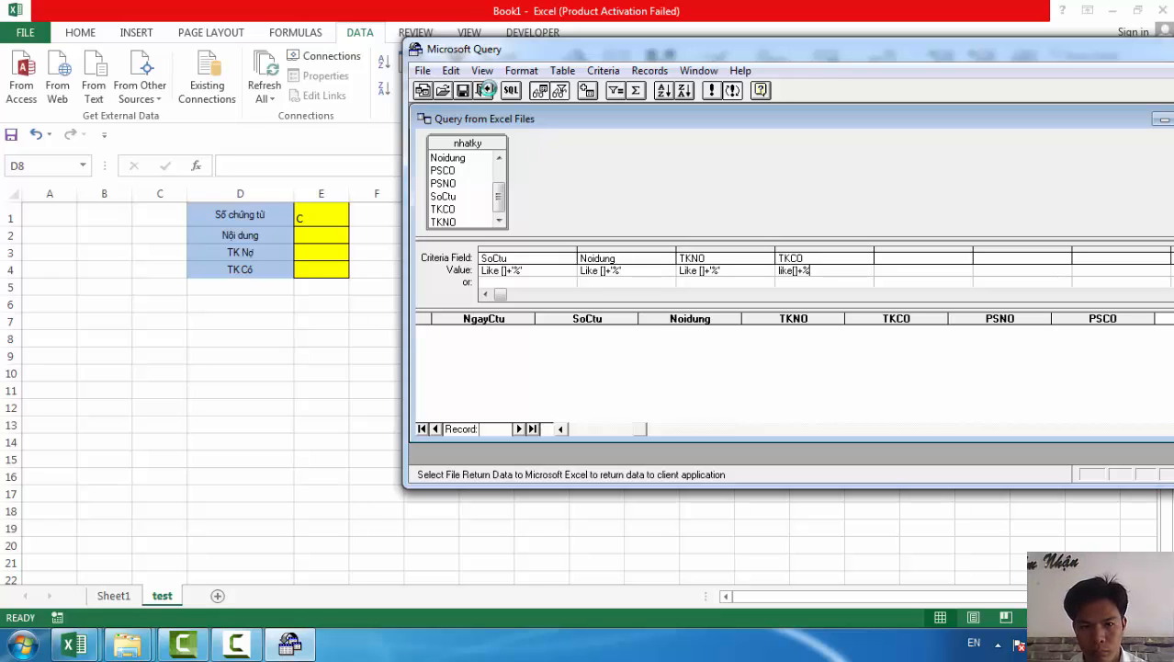
Return the query data to Excel and open the parameter settings in the connection properties
{"action": "left_click", "coordinate": [487, 89]}
{"action": "left_click", "coordinate": [456, 347]}
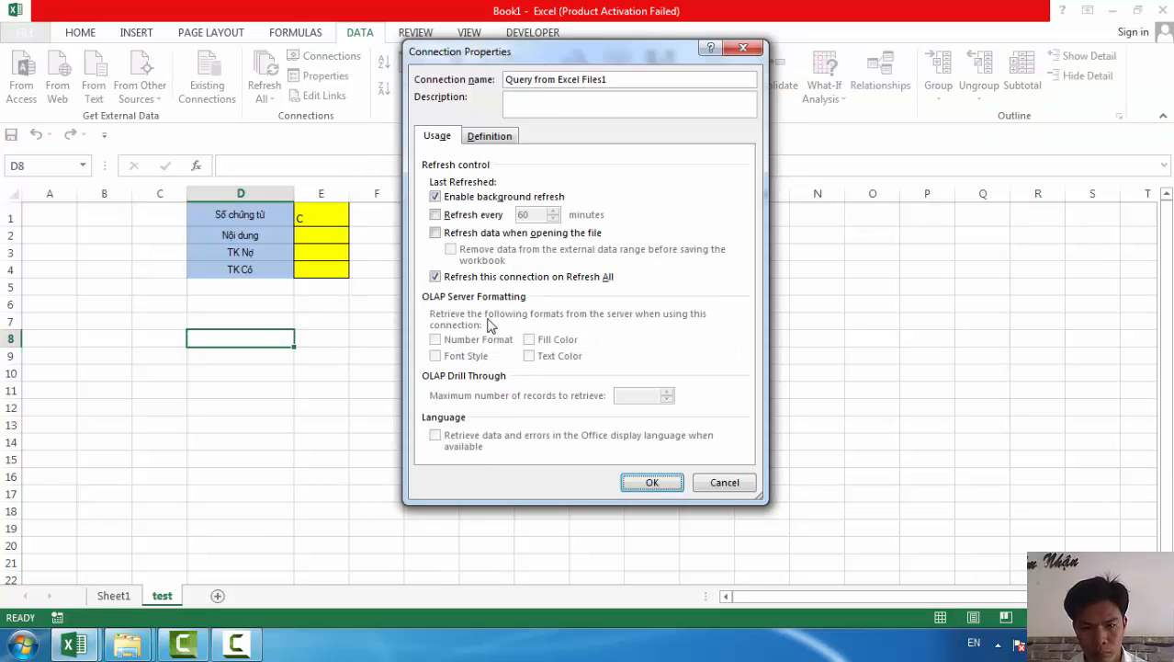
{"action": "left_click", "coordinate": [494, 142]}
{"action": "left_click", "coordinate": [540, 446]}
Link Parameter1 to cell E1 and Parameter2 to cell E2, both refreshing automatically when the cell value changes
{"action": "left_click", "coordinate": [595, 298]}
{"action": "left_click", "coordinate": [616, 315]}
{"action": "left_click", "coordinate": [312, 212]}
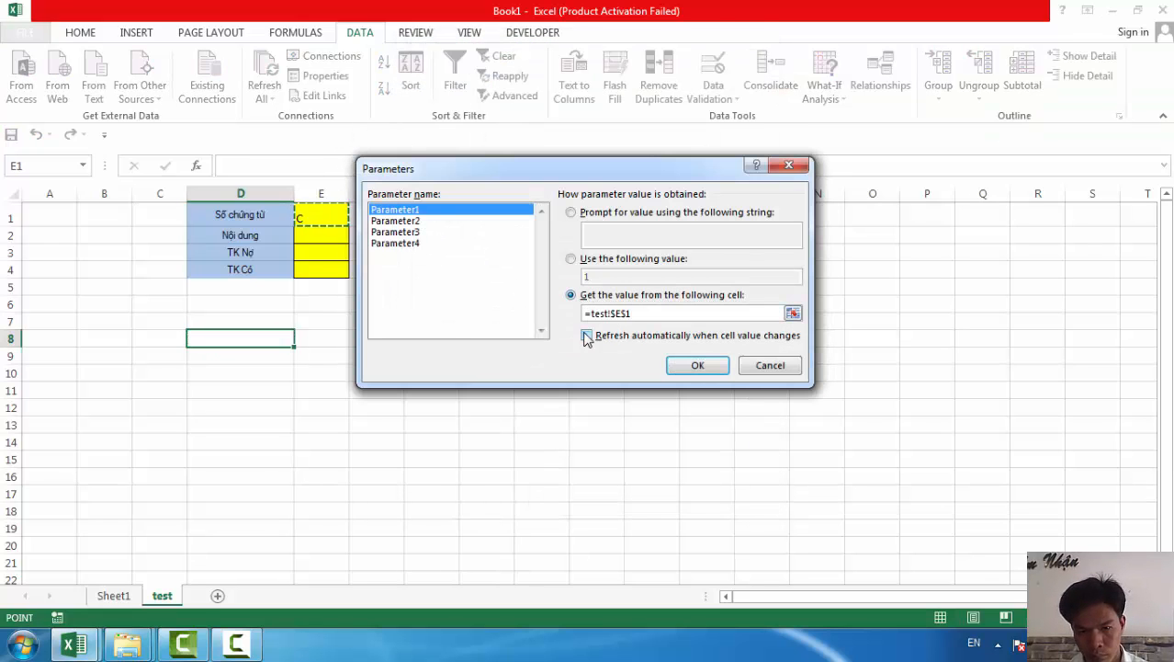
{"action": "left_click", "coordinate": [587, 335]}
{"action": "left_click", "coordinate": [396, 221]}
{"action": "left_click", "coordinate": [595, 296]}
{"action": "left_click", "coordinate": [321, 235]}
{"action": "left_click", "coordinate": [587, 336]}
Link Parameter3 to cell E3 and Parameter4 to cell E4 with automatic refresh, and accept the parameter settings
{"action": "left_click", "coordinate": [396, 231]}
{"action": "left_click", "coordinate": [596, 296]}
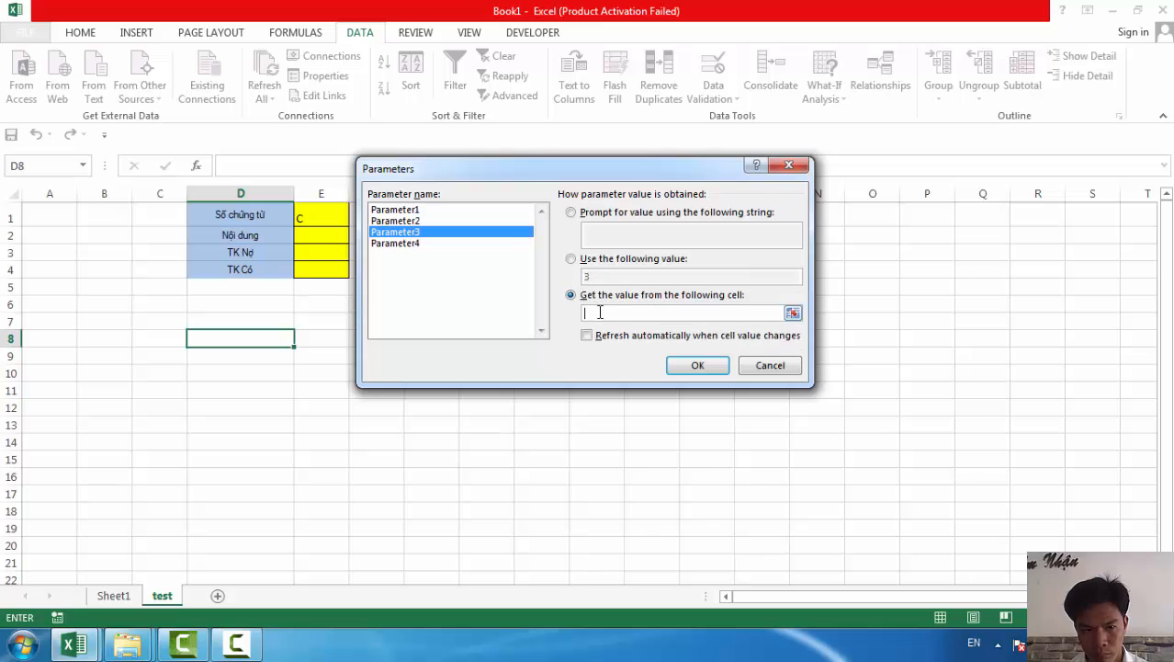
{"action": "left_click", "coordinate": [321, 252]}
{"action": "left_click", "coordinate": [588, 335]}
{"action": "left_click", "coordinate": [396, 242]}
{"action": "left_click", "coordinate": [571, 294]}
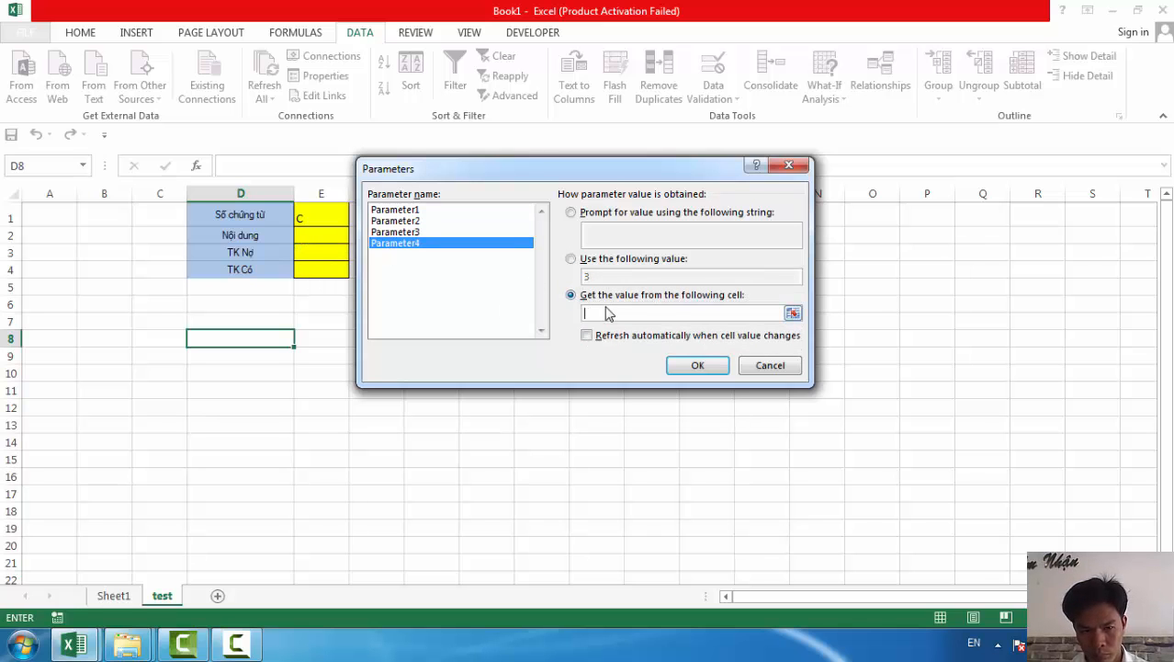
{"action": "left_click", "coordinate": [320, 270]}
{"action": "left_click", "coordinate": [588, 336]}
{"action": "left_click", "coordinate": [698, 365]}
Accept the connection properties and place the imported table at cell A6 of the test sheet
{"action": "left_click", "coordinate": [654, 480]}
{"action": "left_click", "coordinate": [34, 310]}
{"action": "left_click", "coordinate": [588, 366]}
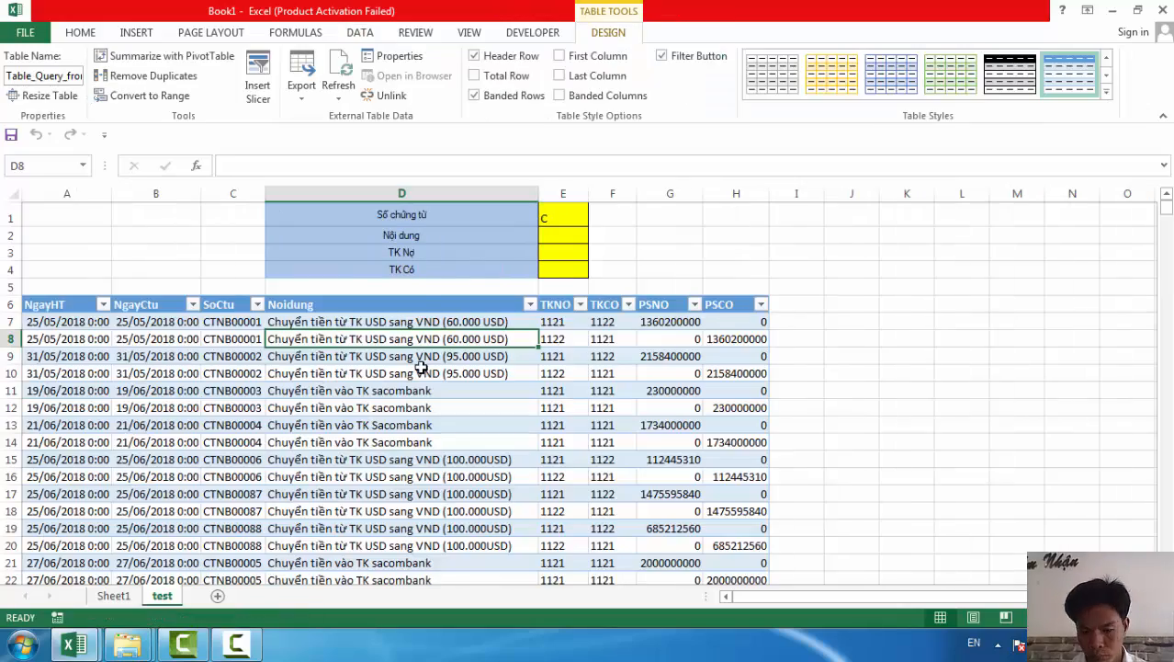
Check the imported records down to the end of the sheet and clear the Số chứng từ criterion in E1
{"action": "left_click", "coordinate": [420, 366]}
{"action": "key", "text": "ctrl+shift+Down"}
{"action": "key", "text": "ctrl+shift+Down"}
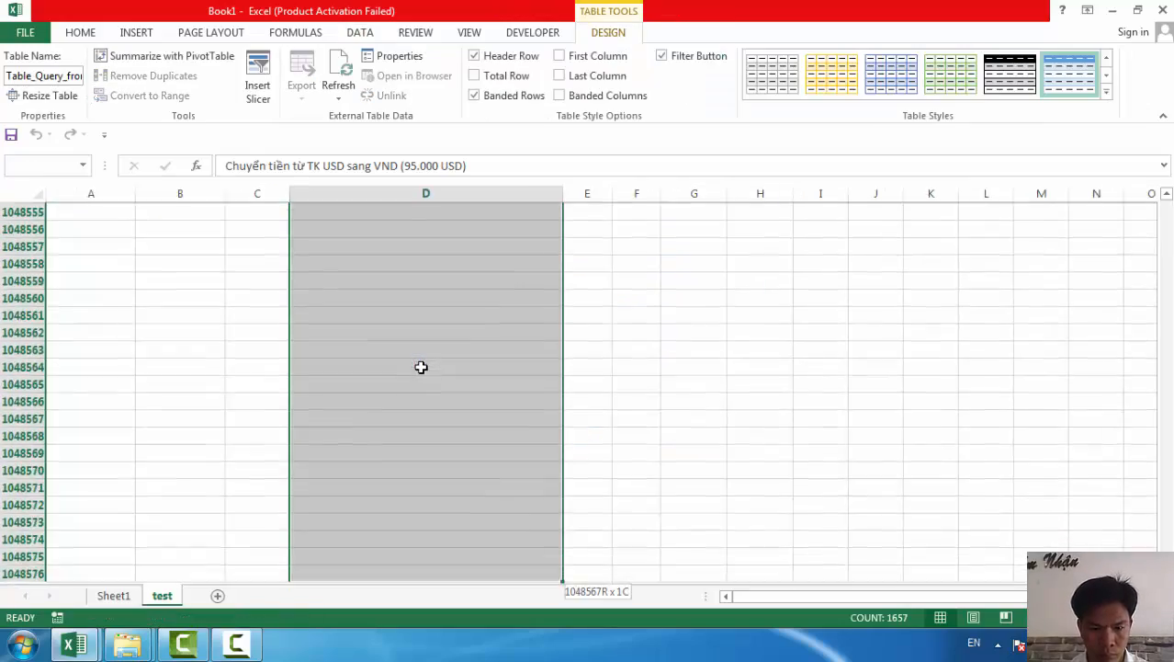
{"action": "key", "text": "ctrl+shift+Up"}
{"action": "key", "text": "ctrl+shift+Up"}
{"action": "key", "text": "ctrl+Up"}
{"action": "key", "text": "ctrl+Up"}
{"action": "key", "text": "ctrl+Up"}
{"action": "key", "text": "Right"}
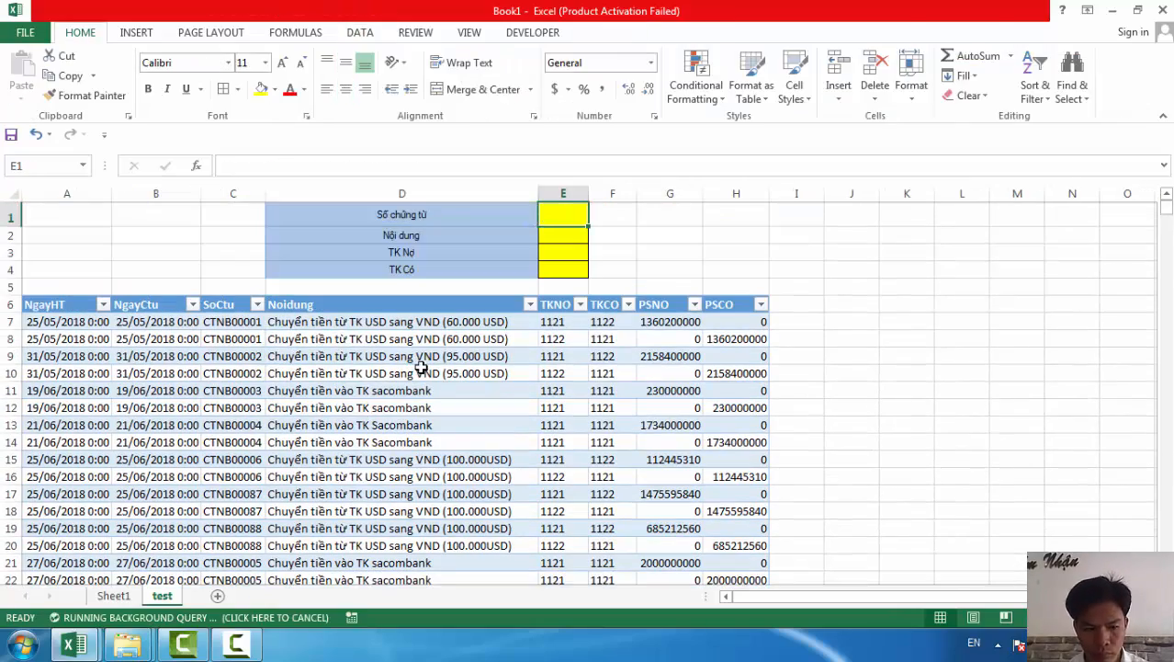
Check the records listed without criteria and set the Nội dung criterion in E2 to N
{"action": "left_click", "coordinate": [421, 367]}
{"action": "key", "text": "ctrl+shift+Down"}
{"action": "key", "text": "ctrl+shift+Down"}
{"action": "key", "text": "ctrl+shift+Up"}
{"action": "key", "text": "ctrl+shift+Up"}
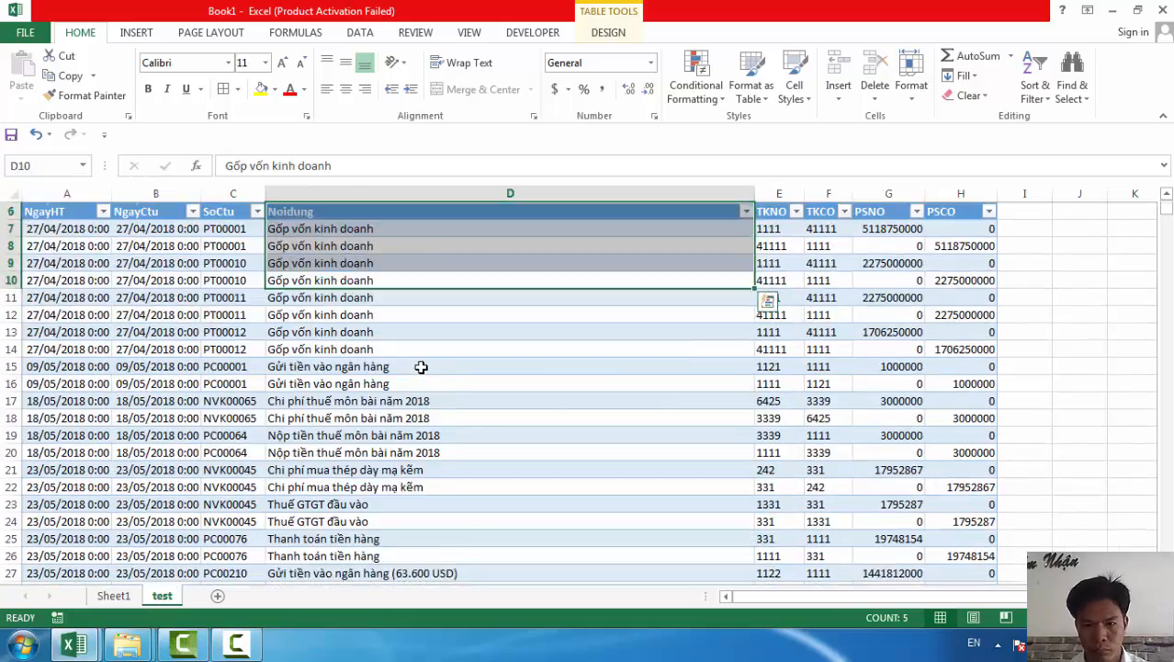
{"action": "key", "text": "ctrl+Up"}
{"action": "key", "text": "ctrl+Up"}
{"action": "key", "text": "ctrl+Up"}
{"action": "key", "text": "Down"}
{"action": "key", "text": "Right"}
{"action": "type", "text": "N"}
{"action": "key", "text": "Return"}
Examine the records filtered by content N, down to the last row and back up to the criteria cells
{"action": "left_click", "coordinate": [421, 367]}
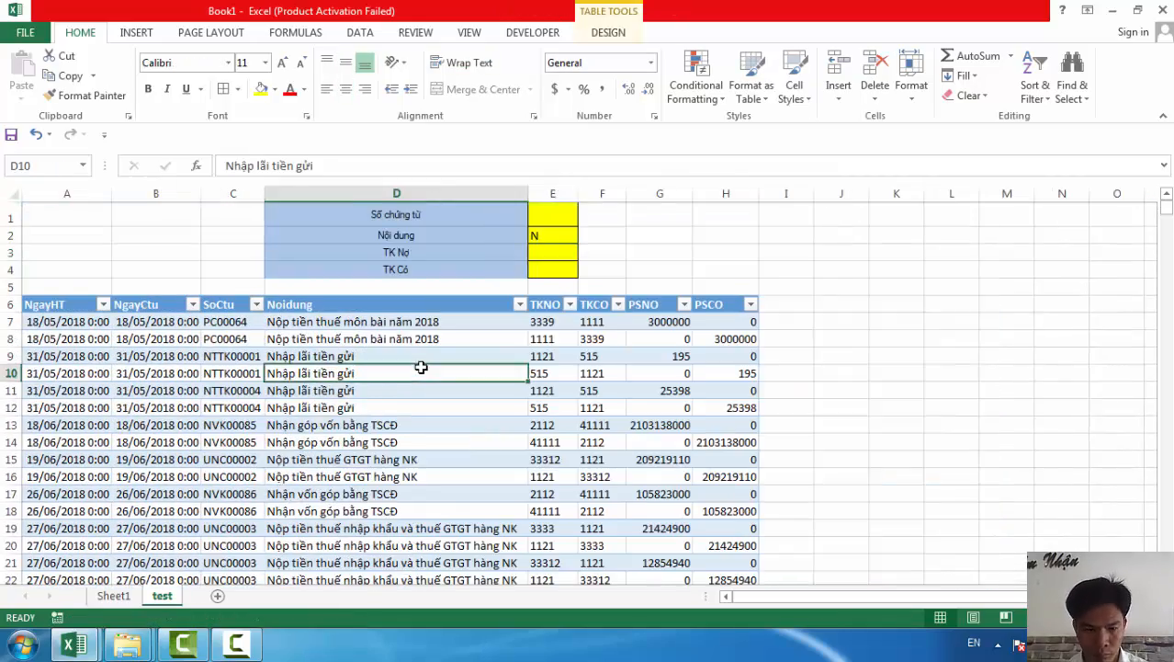
{"action": "key", "text": "ctrl+shift+Down"}
{"action": "key", "text": "ctrl+shift+Down"}
{"action": "key", "text": "ctrl+shift+Up"}
{"action": "key", "text": "ctrl+shift+Up"}
{"action": "key", "text": "ctrl+Up"}
{"action": "key", "text": "ctrl+Up"}
{"action": "key", "text": "ctrl+Up"}
{"action": "left_click", "coordinate": [552, 237]}
Switch to SO_NHAT_KY_CHUNG.xls and insert a blank row at row 41782, near the end of the journal
{"action": "left_click", "coordinate": [75, 644]}
{"action": "left_click", "coordinate": [340, 533]}
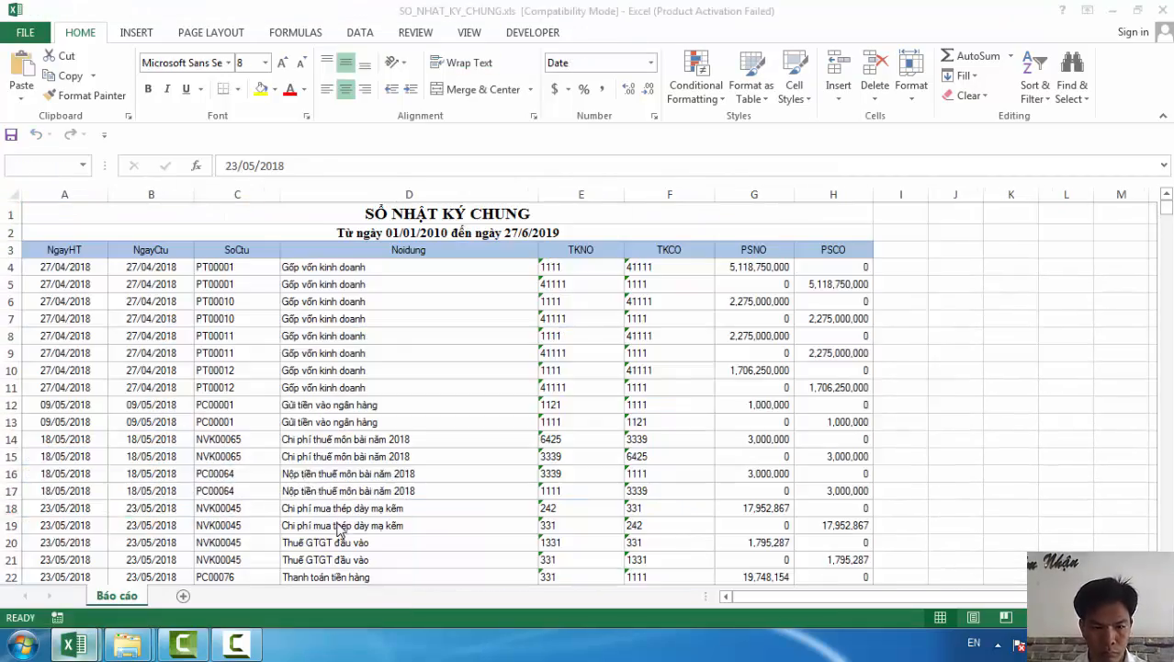
{"action": "left_click", "coordinate": [163, 415]}
{"action": "key", "text": "ctrl+shift+Down"}
{"action": "left_click", "coordinate": [14, 571]}
{"action": "key", "text": "ctrl+Down"}
{"action": "key", "text": "ctrl+Up"}
{"action": "left_click", "coordinate": [13, 522]}
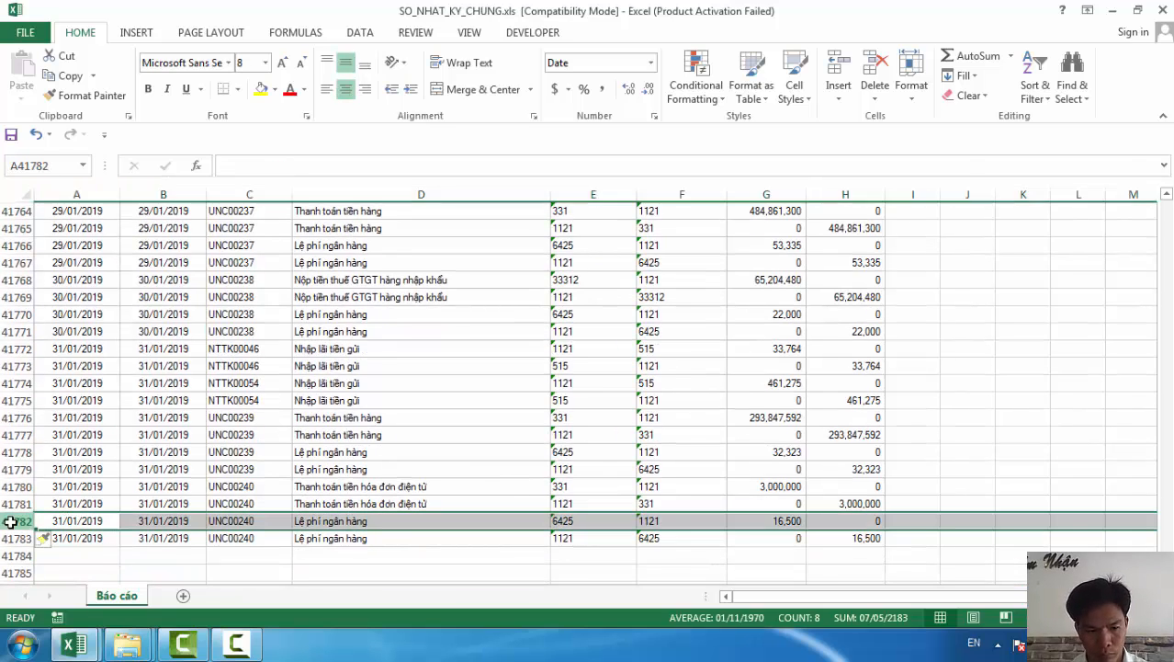
{"action": "key", "text": "ctrl+plus"}
Fill both dates in row 41782 from the row above and enter PKT001 as its SoCtu
{"action": "left_click", "coordinate": [76, 520]}
{"action": "key", "text": "ctrl+d"}
{"action": "key", "text": "Tab"}
{"action": "key", "text": "ctrl+d"}
{"action": "key", "text": "Tab"}
{"action": "type", "text": "PKT001"}
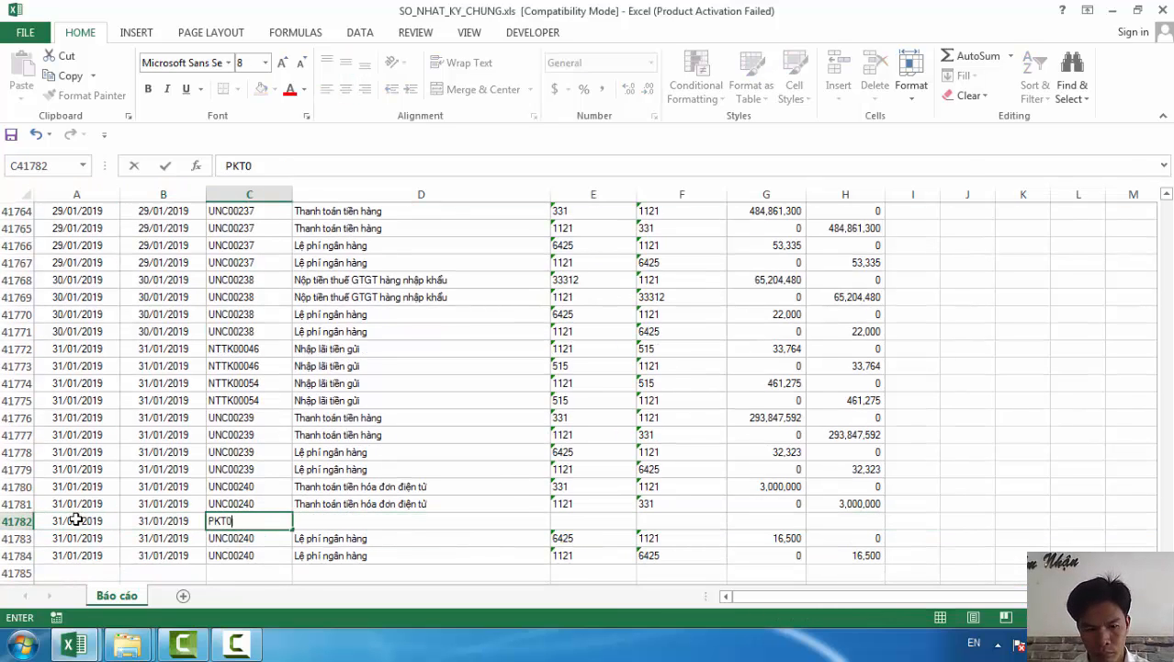
Complete row 41782 with content THỬ, TKNO 1121, TKCO 331 and PSNO 80000
{"action": "key", "text": "Tab"}
{"action": "type", "text": "THỬ"}
{"action": "key", "text": "Tab"}
{"action": "type", "text": "1121"}
{"action": "key", "text": "Tab"}
{"action": "type", "text": "331"}
{"action": "key", "text": "Tab"}
{"action": "type", "text": "80000"}
{"action": "key", "text": "Tab"}
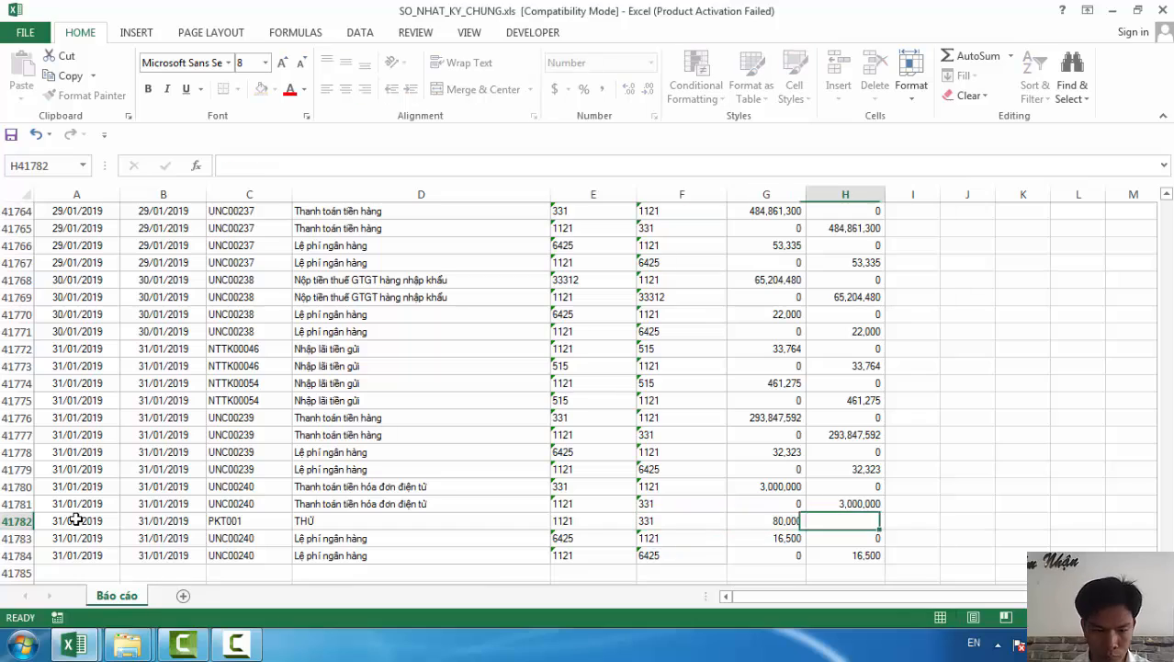
Save the journal workbook, return to Book1's test sheet and clear the Nội dung criterion in E2
{"action": "key", "text": "ctrl+s"}
{"action": "left_click", "coordinate": [648, 436]}
{"action": "left_click", "coordinate": [76, 645]}
{"action": "left_click", "coordinate": [143, 549]}
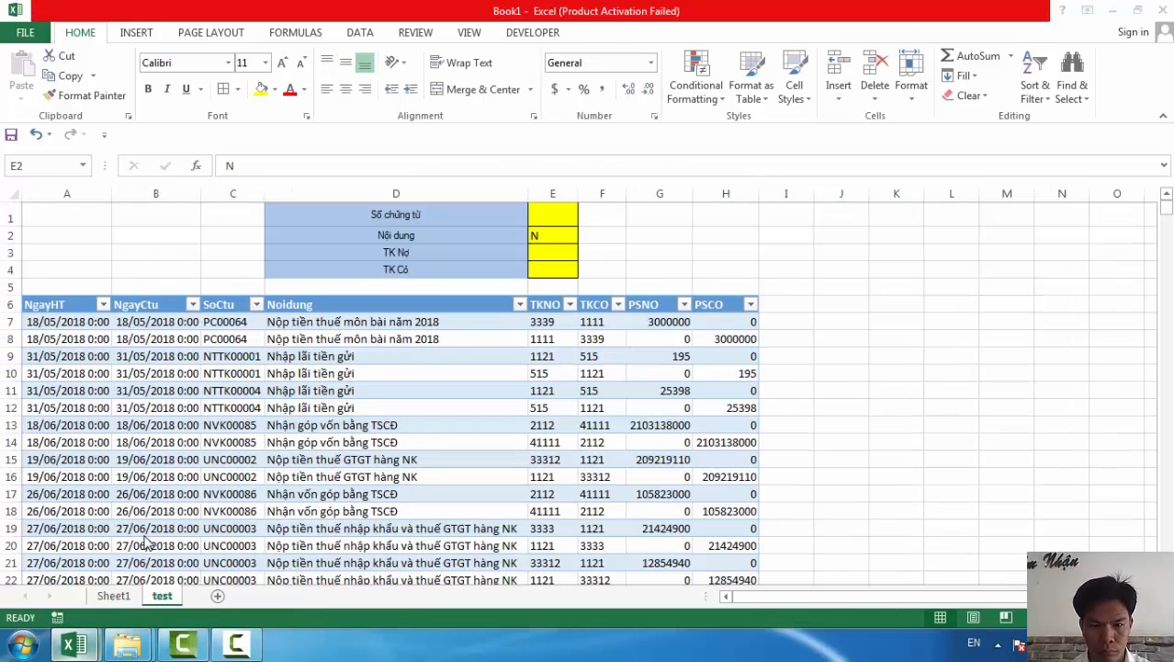
{"action": "key", "text": "Delete"}
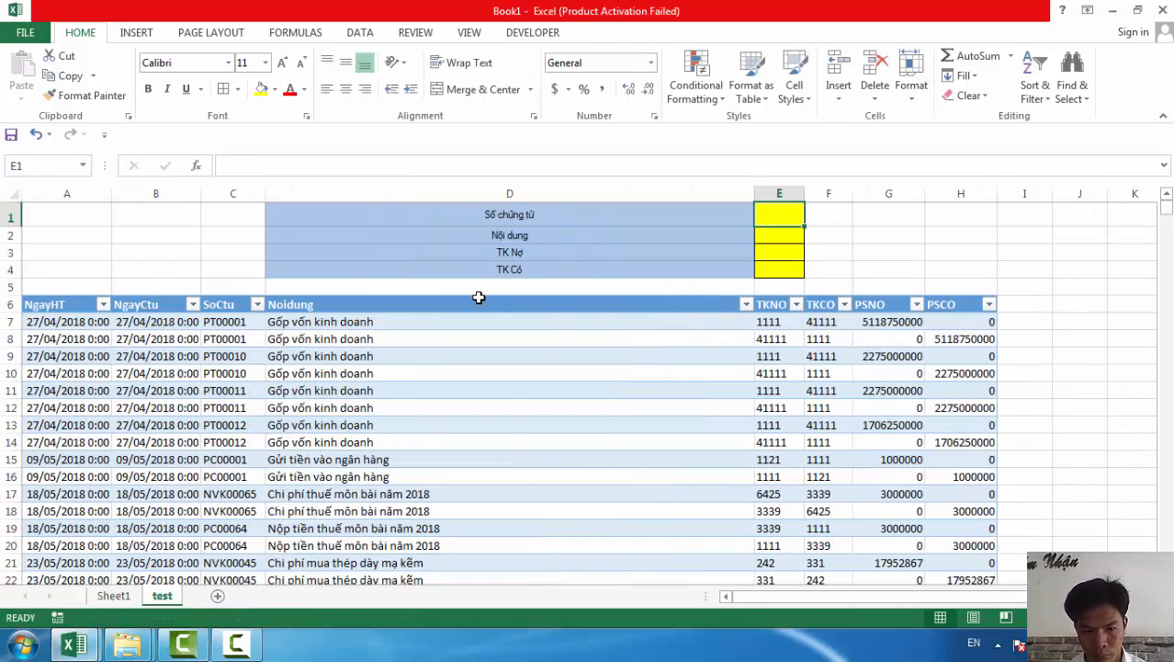
Check the end of the refreshed table on the test sheet for the added PKT001 record
{"action": "left_click", "coordinate": [405, 434]}
{"action": "key", "text": "ctrl+shift+Down"}
{"action": "left_click", "coordinate": [325, 549]}
{"action": "key", "text": "ctrl+Right"}
{"action": "left_click", "coordinate": [325, 547]}
{"action": "key", "text": "ctrl+Right"}
Format the PSNO and PSCO columns in comma style without decimals and fit the PSNO column width
{"action": "key", "text": "ctrl+shift+Up"}
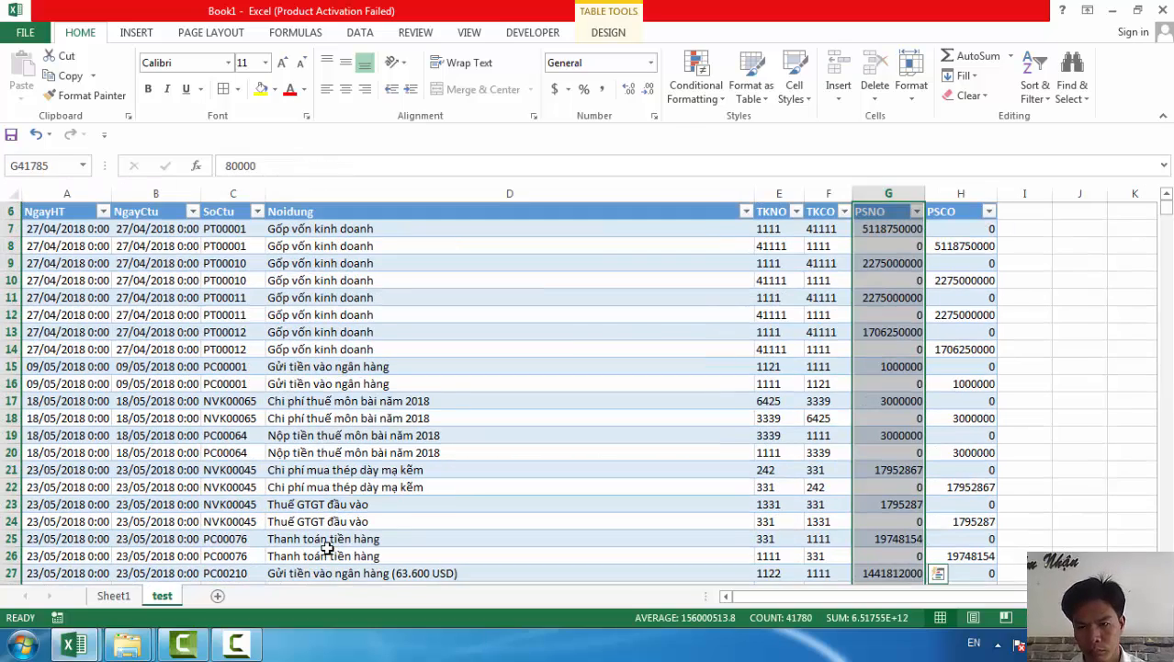
{"action": "left_click", "coordinate": [893, 188]}
{"action": "left_click", "coordinate": [602, 89]}
{"action": "left_click", "coordinate": [648, 89]}
{"action": "left_click", "coordinate": [648, 89]}
{"action": "double_click", "coordinate": [925, 193]}
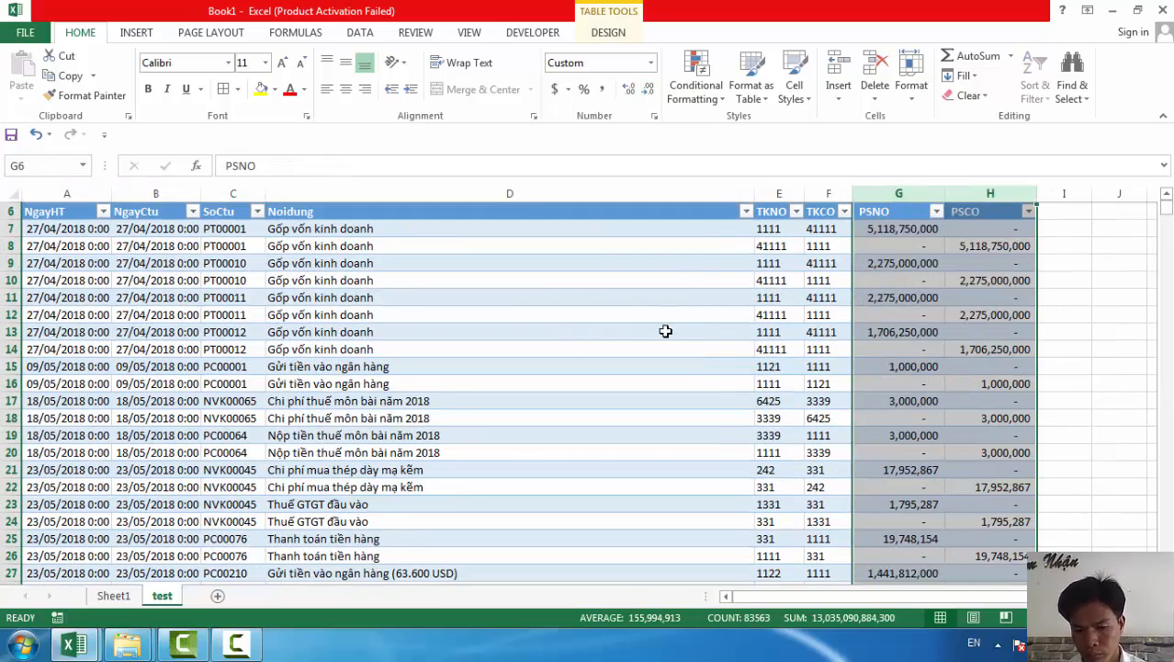
Set the Số chứng từ criterion in E1 to PKT
{"action": "left_click", "coordinate": [666, 330]}
{"action": "key", "text": "ctrl+Up"}
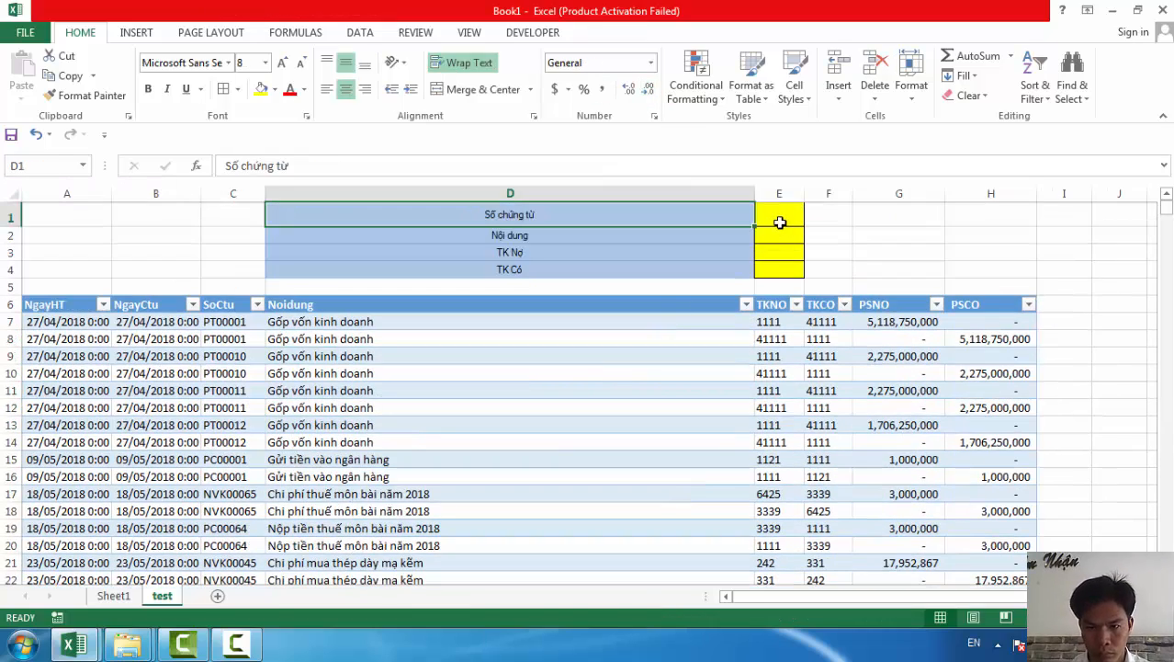
{"action": "left_click", "coordinate": [778, 220]}
{"action": "type", "text": "PKT"}
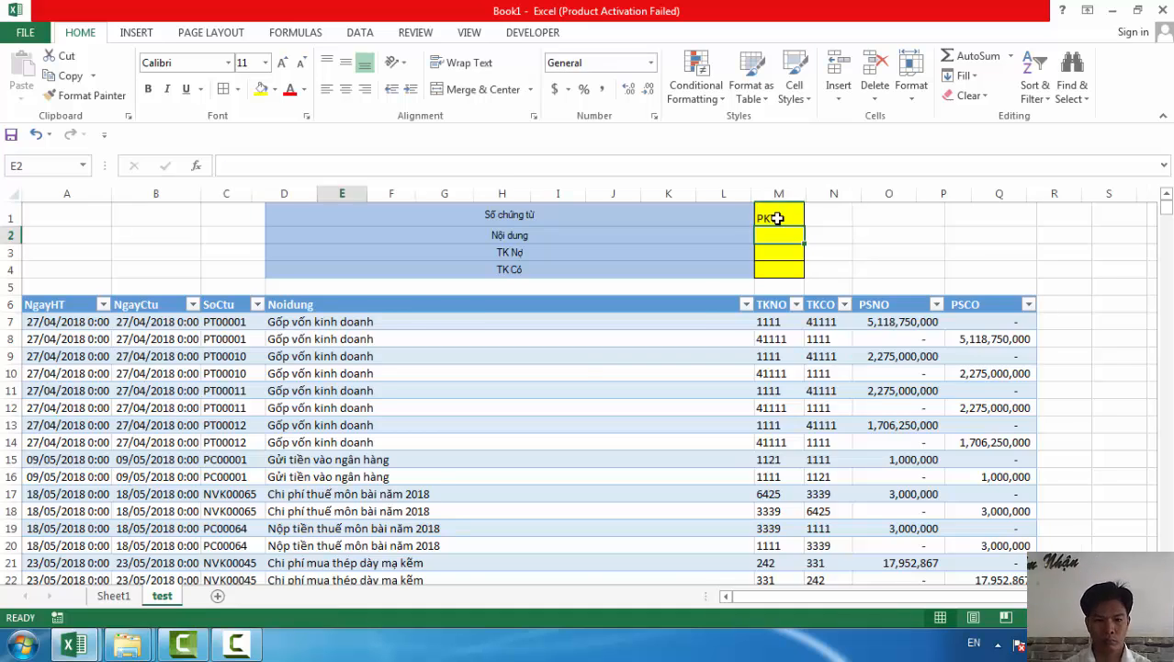